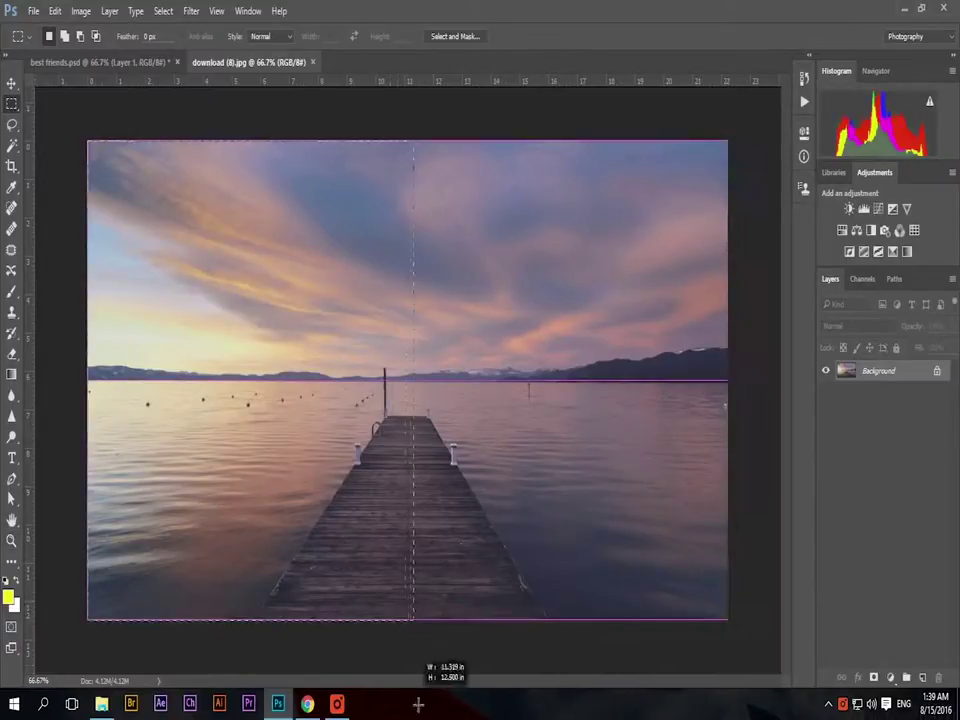
Step: Copy the photo's left half to a new layer, flip it horizontally and place it on the right
key("ctrl+shift+alt+n")
left_click_drag(848, 373, 236, 262)
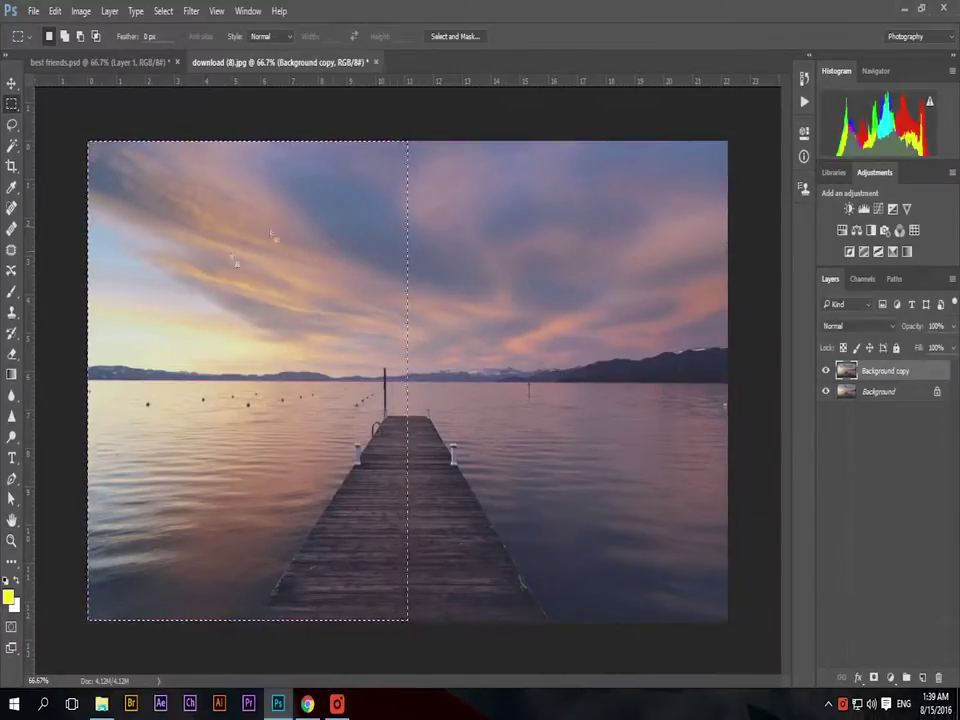
key("Delete")
key("ctrl+d")
key("ctrl+t")
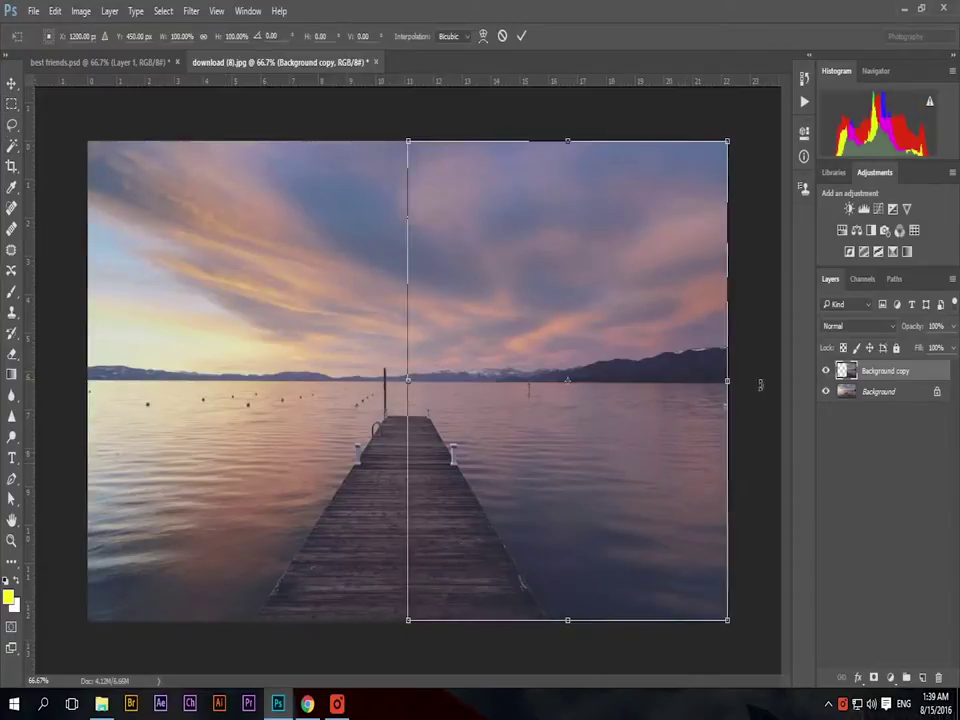
left_click_drag(728, 380, 93, 471)
key("Return")
Step: Zoom in on the pier to check the mirror seam, then return to 100%
key("z")
mouse_move(440, 540)
left_mouse_down()
mouse_move(501, 540)
mouse_move(439, 501)
left_mouse_up()
right_click(322, 366)
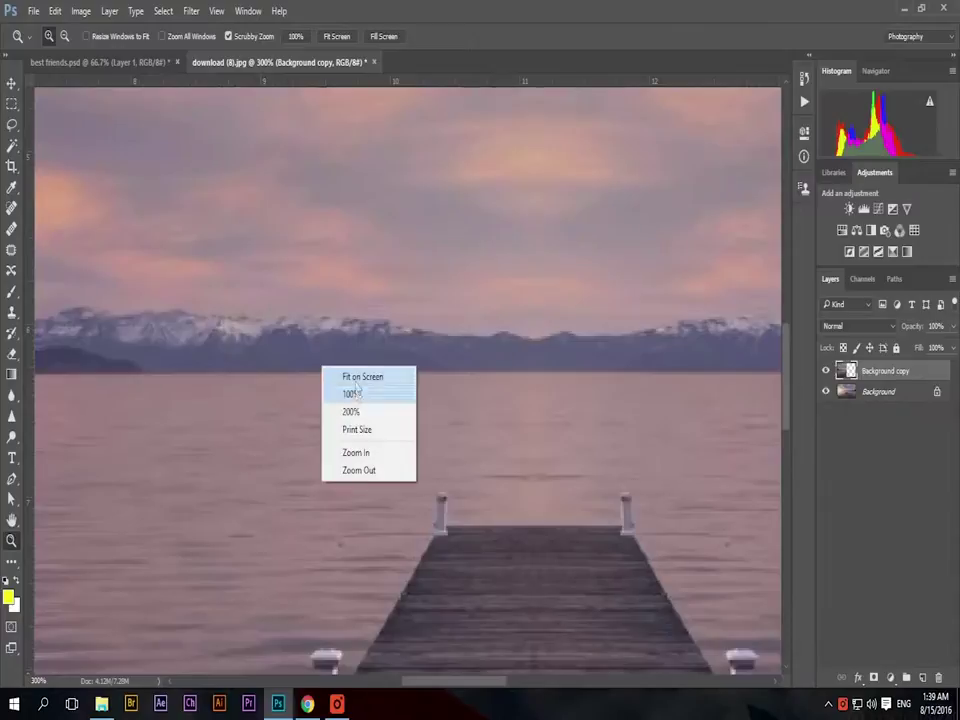
left_click(345, 391)
scroll(372, 488, "up", 2)
mouse_move(440, 681)
left_mouse_down()
mouse_move(375, 684)
mouse_move(413, 684)
left_mouse_up()
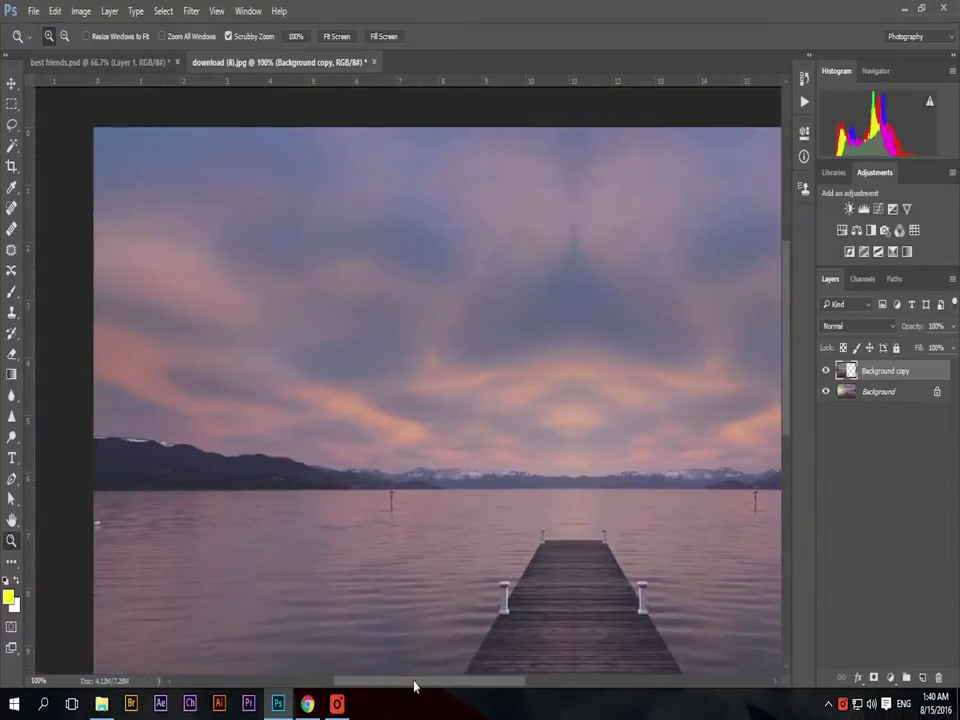
Step: Erase the mirrored copy along the left horizon band, then fit the image on screen
key("e")
left_click_drag(208, 484, 167, 478)
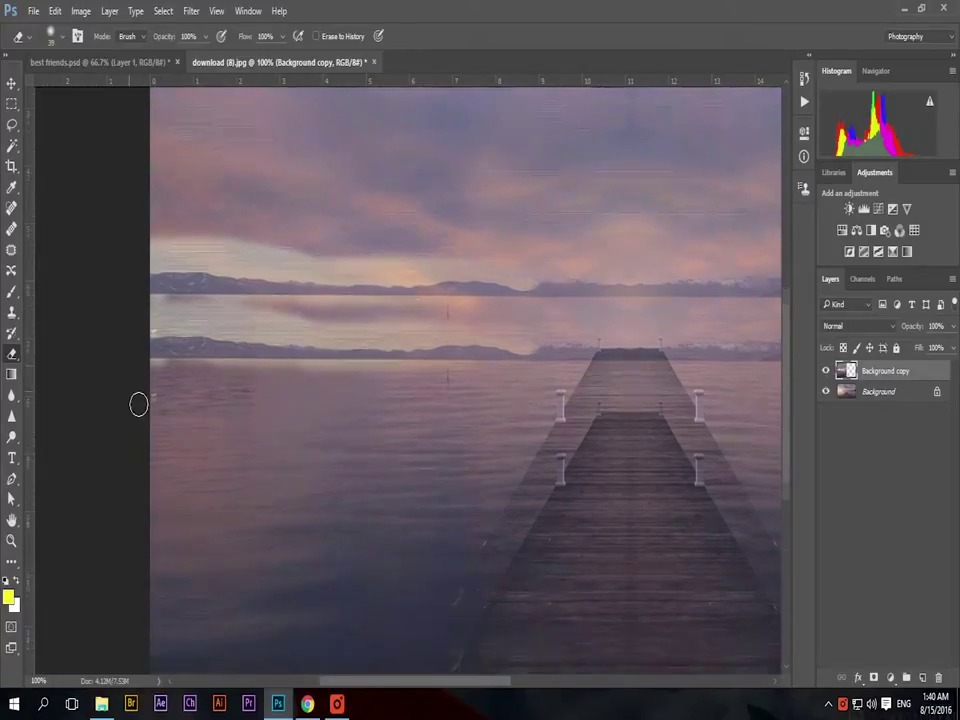
left_click_drag(156, 292, 417, 297)
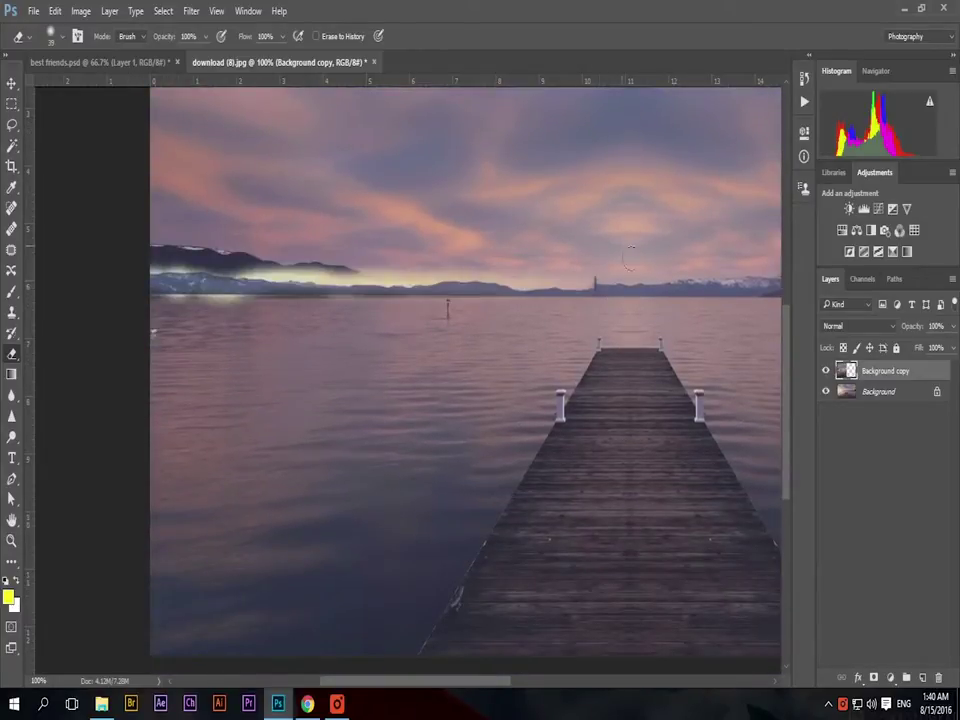
key("z")
left_click(180, 275)
right_click(240, 432)
left_click(262, 437)
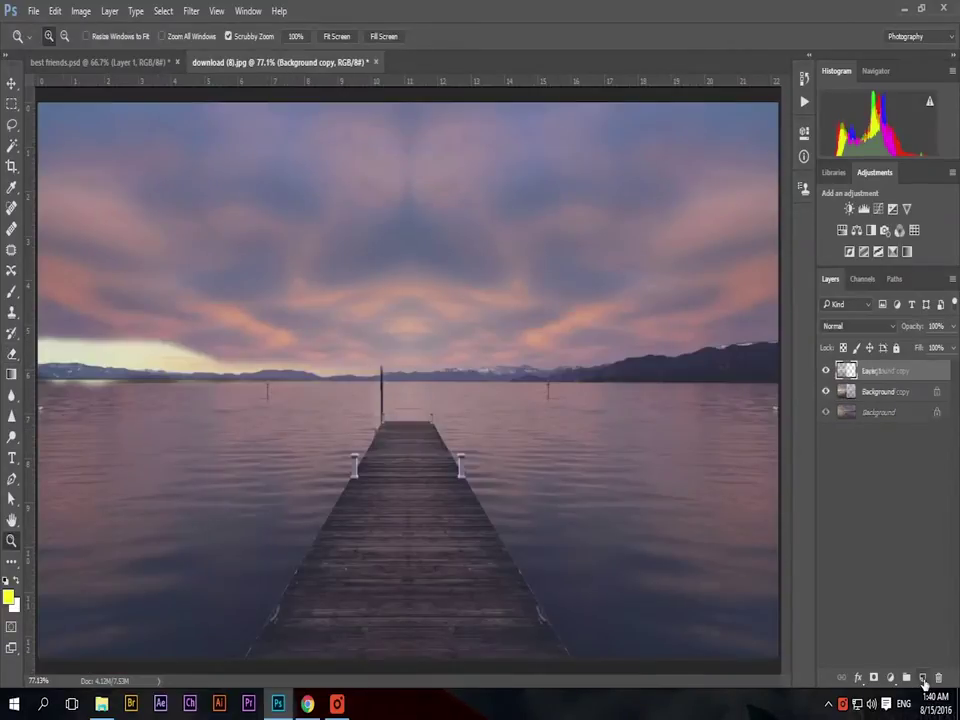
Step: Add a new layer, set the foreground to light blue 9fb3de, and start painting the sky
left_click(12, 291)
left_click(8, 597)
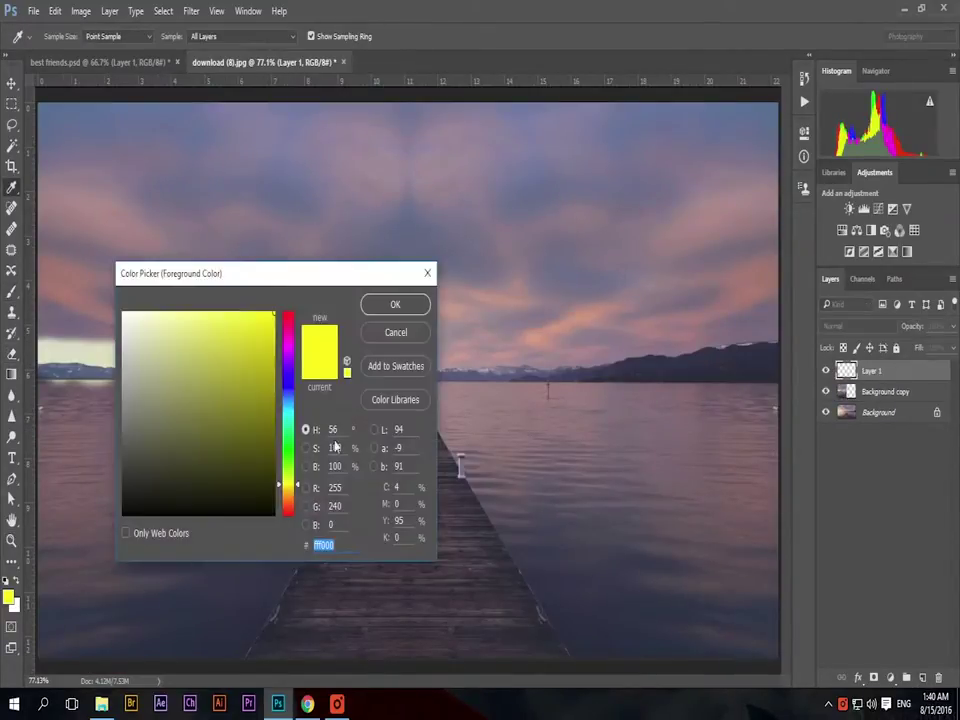
left_click_drag(250, 271, 410, 270)
type("9f")
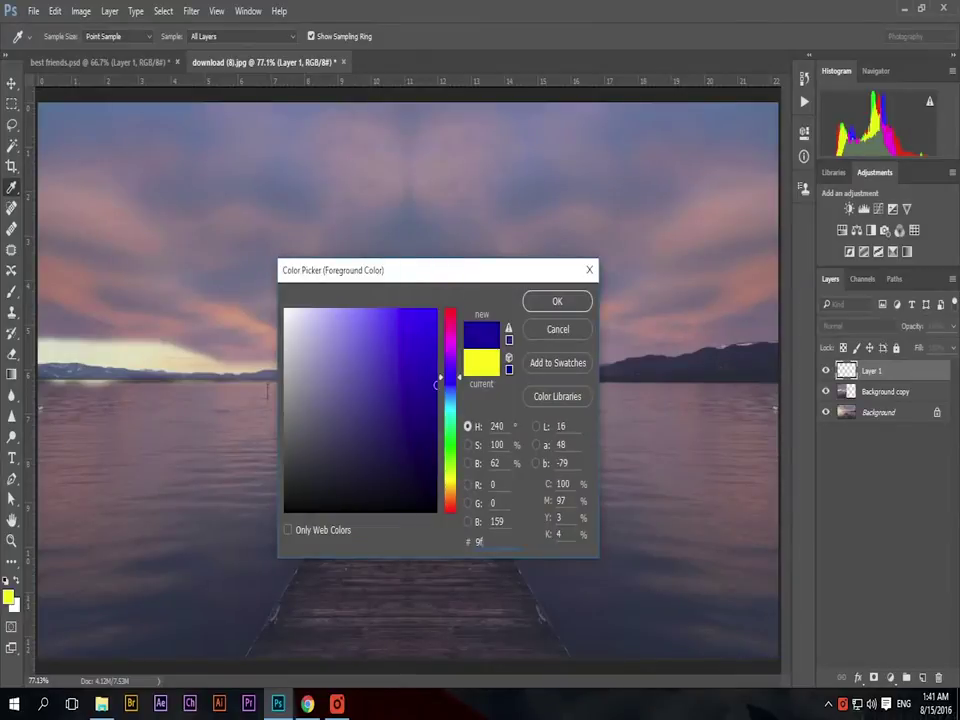
type("b3d")
type("e")
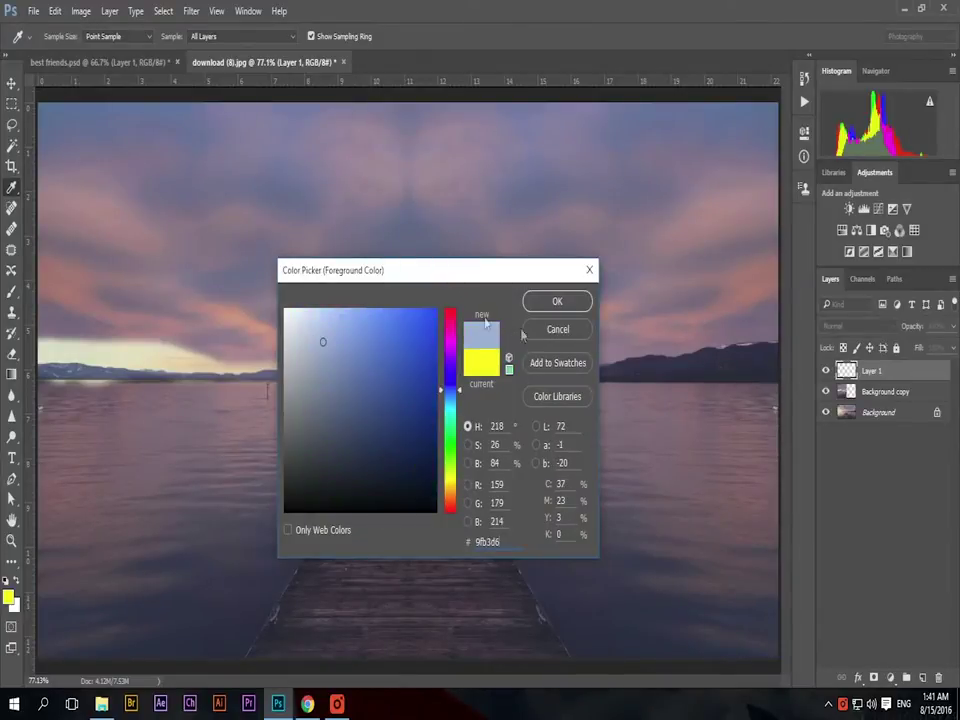
key("Return")
mouse_move(115, 230)
left_mouse_down()
mouse_move(627, 145)
mouse_move(107, 333)
mouse_move(372, 345)
left_mouse_up()
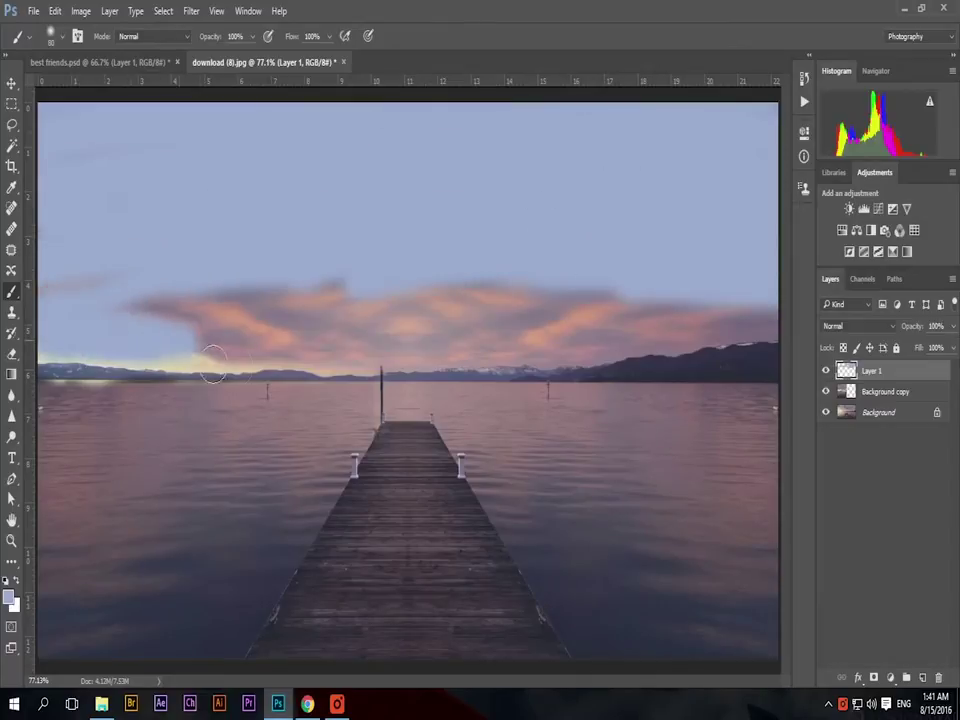
Step: Paint pale blue over the remaining pink clouds in the upper sky
mouse_move(472, 368)
left_mouse_down()
mouse_move(793, 339)
mouse_move(256, 330)
left_mouse_up()
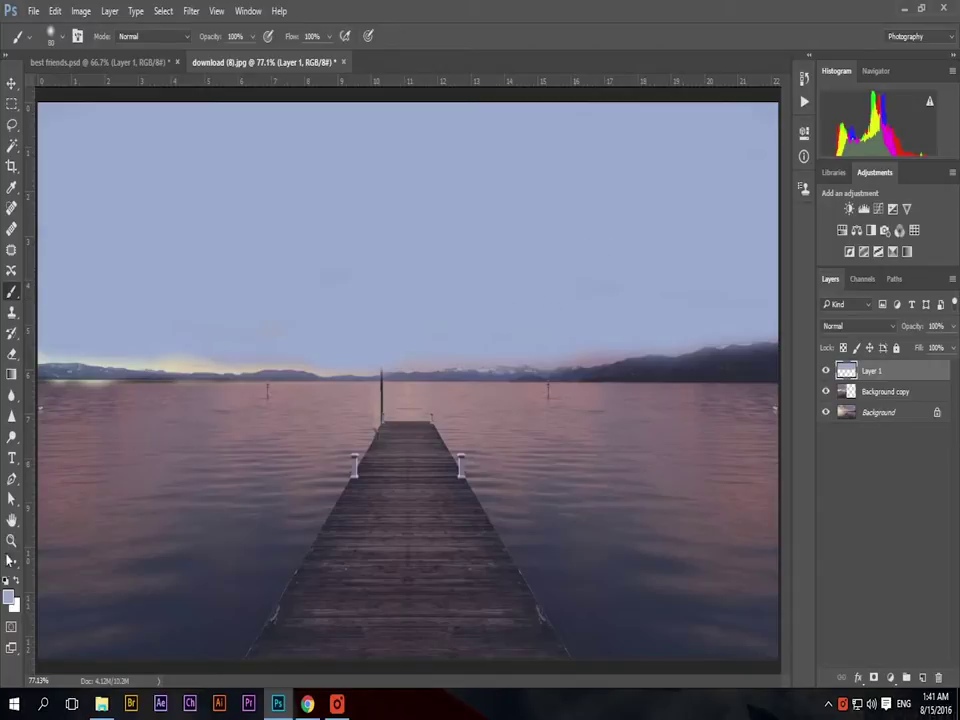
scroll(112, 345, "up", 1)
scroll(112, 345, "up", 2)
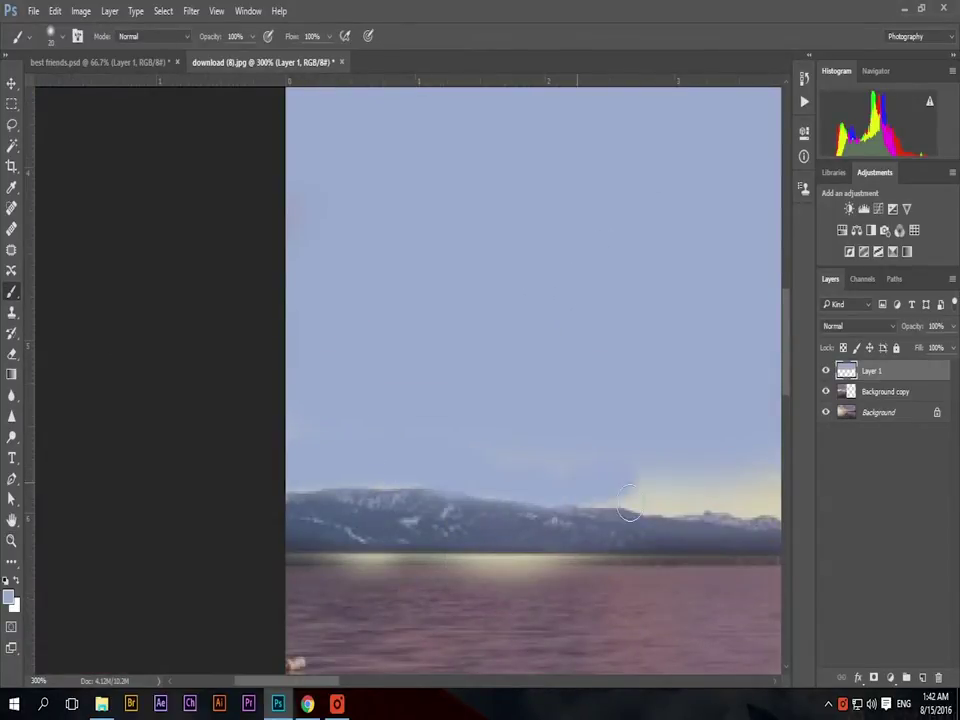
left_click_drag(289, 684, 359, 684)
Step: Brush pale blue along the horizon above the mountains, then fit the image on screen
left_click_drag(161, 489, 285, 497)
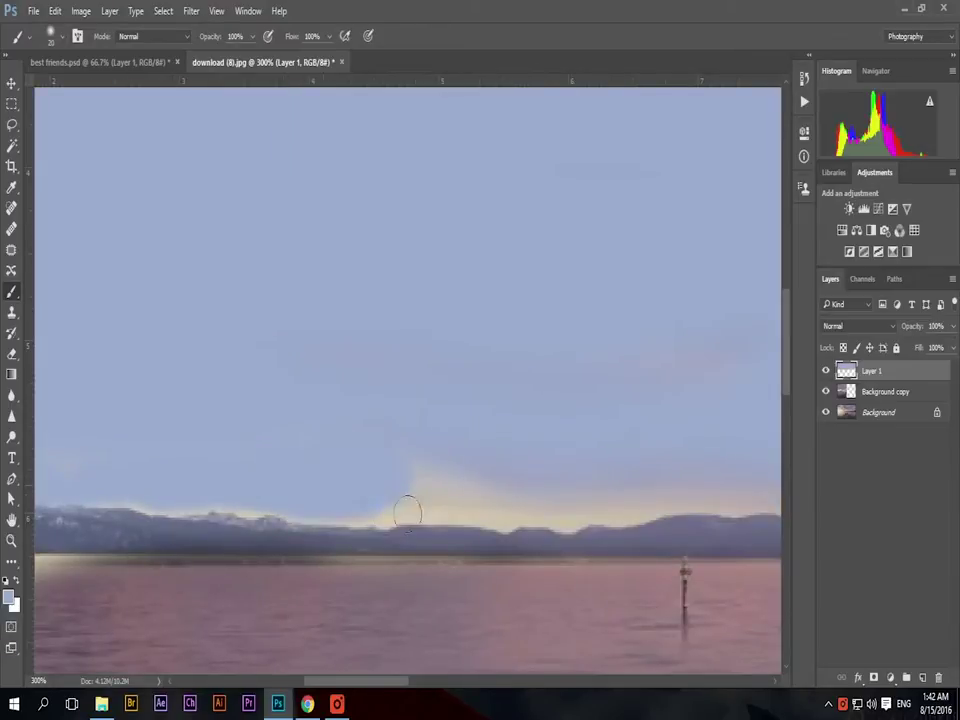
left_click_drag(598, 520, 305, 532)
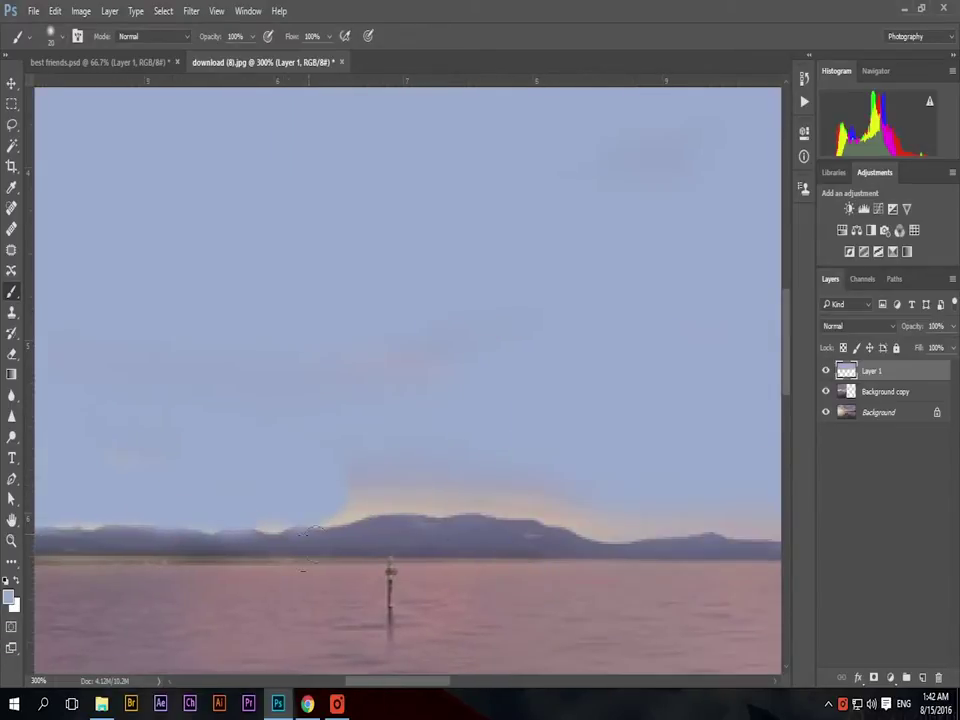
mouse_move(631, 540)
left_mouse_down()
mouse_move(431, 535)
mouse_move(435, 515)
left_mouse_up()
left_click_drag(780, 510, 617, 505)
scroll(568, 596, "right", 5)
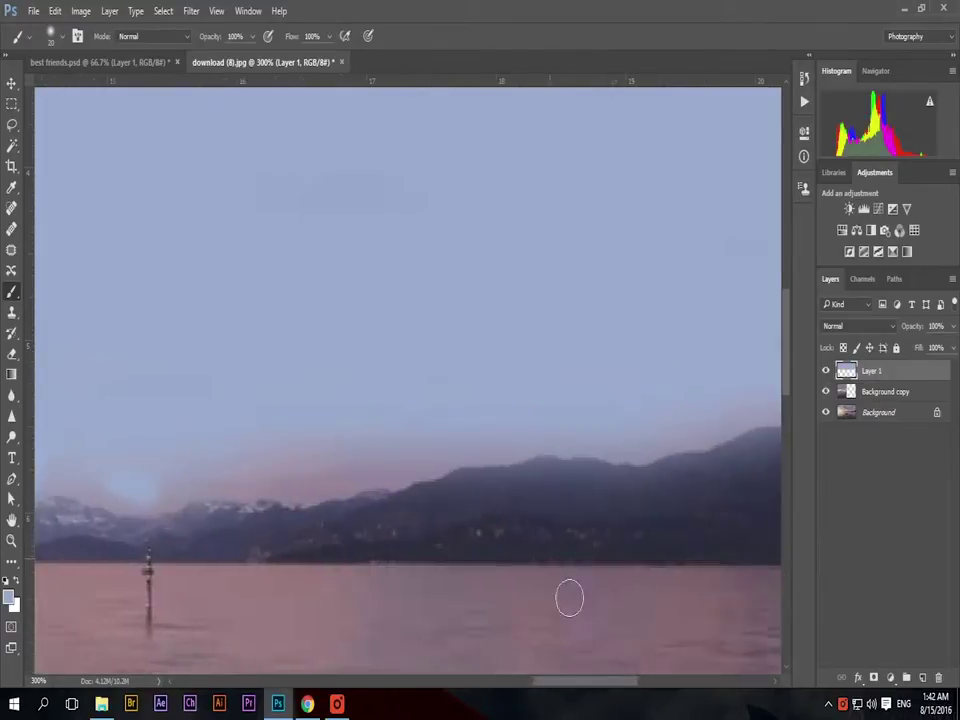
scroll(279, 516, "up", 2)
key("z")
right_click(171, 507)
left_click(200, 515)
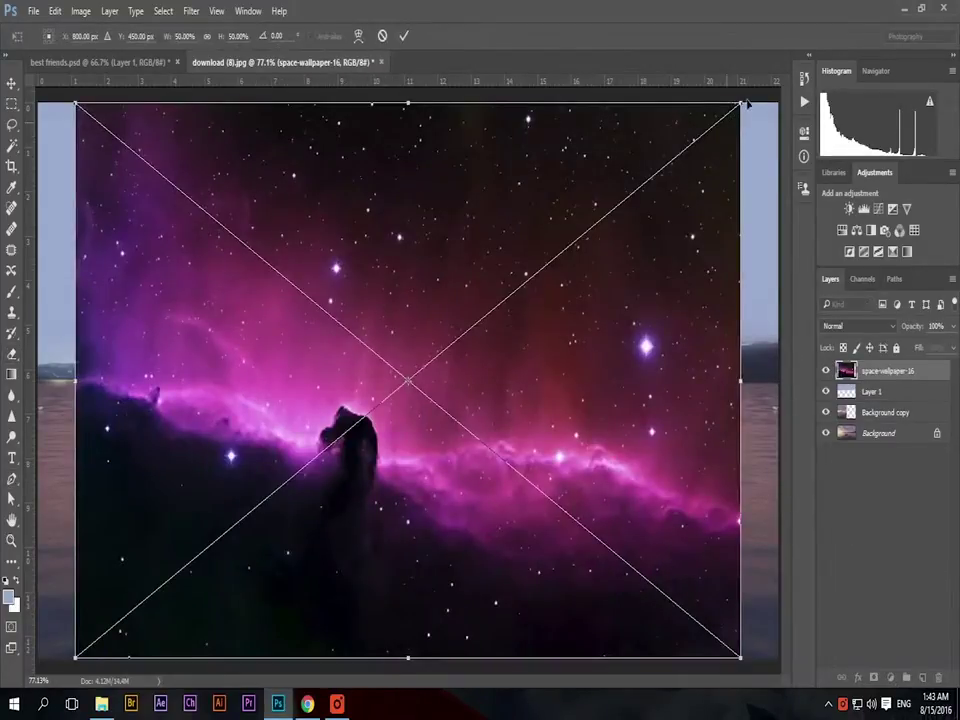
Step: Stretch the space-wallpaper-16 image to fill the canvas and blend it with Soft Light
left_click_drag(746, 102, 776, 88)
left_click_drag(76, 657, 38, 660)
key("Return")
left_click(855, 326)
left_click(838, 493)
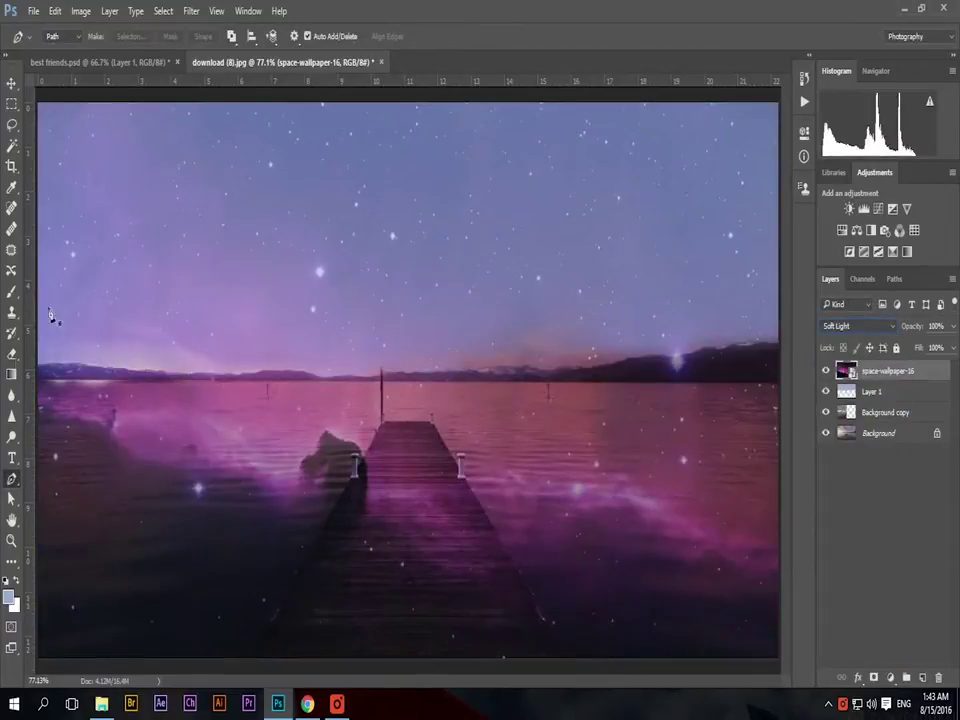
Step: Move the nebula layer up and erase it from the lower lake and beside the pier
key("v")
left_click_drag(293, 370, 293, 308)
left_click(11, 353)
mouse_move(150, 560)
left_mouse_down()
mouse_move(386, 589)
mouse_move(289, 690)
mouse_move(589, 611)
mouse_move(806, 513)
mouse_move(579, 525)
mouse_move(140, 380)
left_mouse_up()
key("z")
left_click(485, 435)
Step: Zoom in on the right-hand mountains and pan across the nebula layer with the Eraser ready
scroll(673, 420, "up", 1)
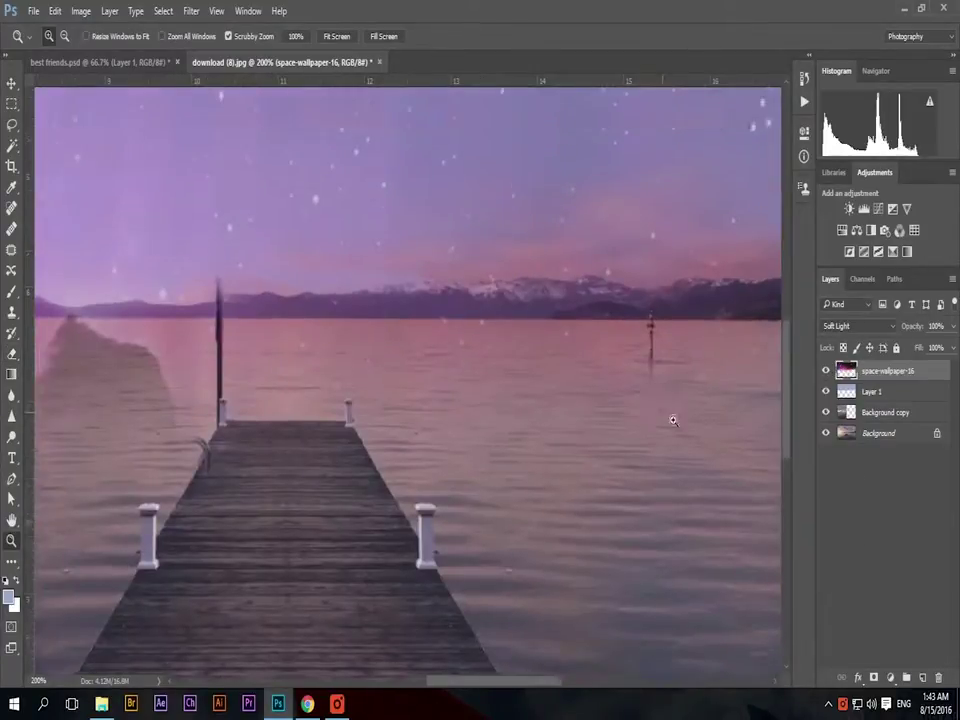
left_click(673, 420)
scroll(692, 566, "up", 2)
key("e")
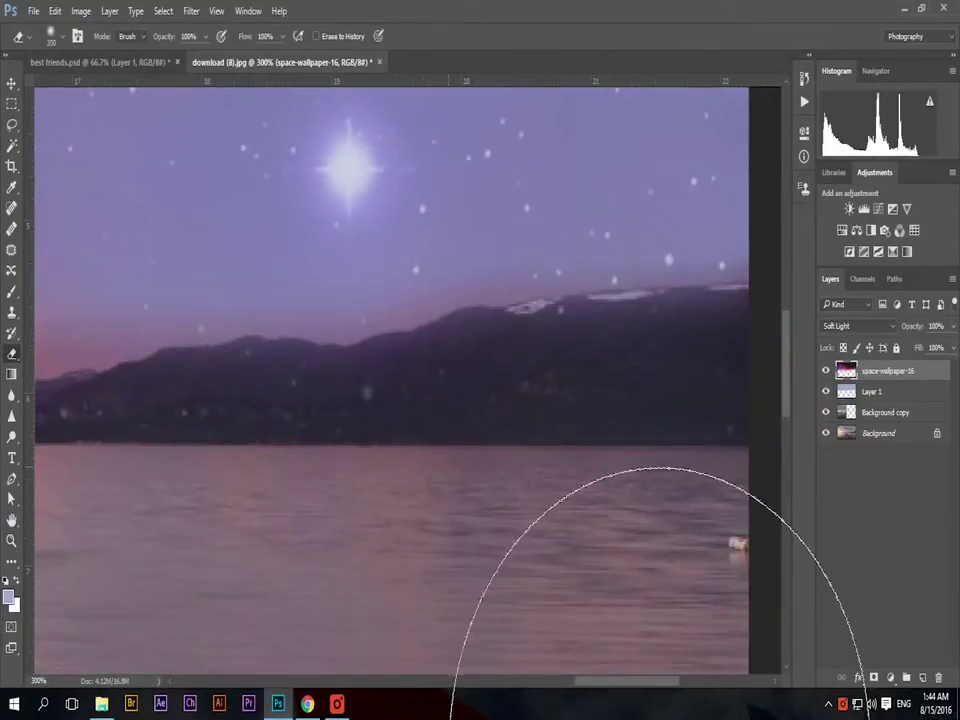
scroll(754, 609, "left", 5)
scroll(754, 609, "down", 3)
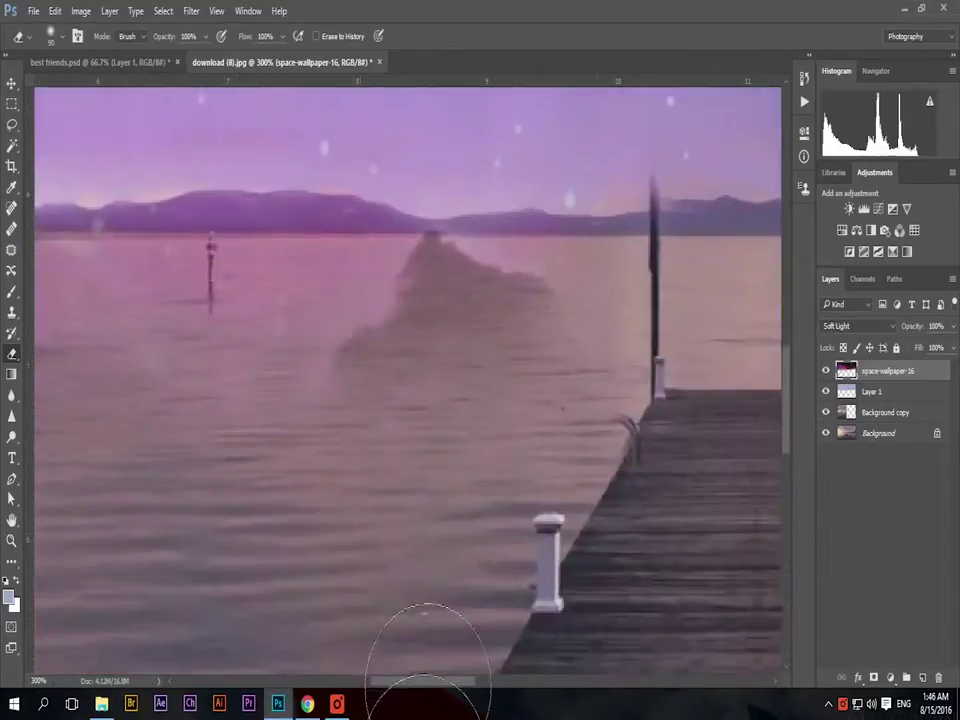
scroll(409, 580, "up", 3)
scroll(223, 558, "left", 3)
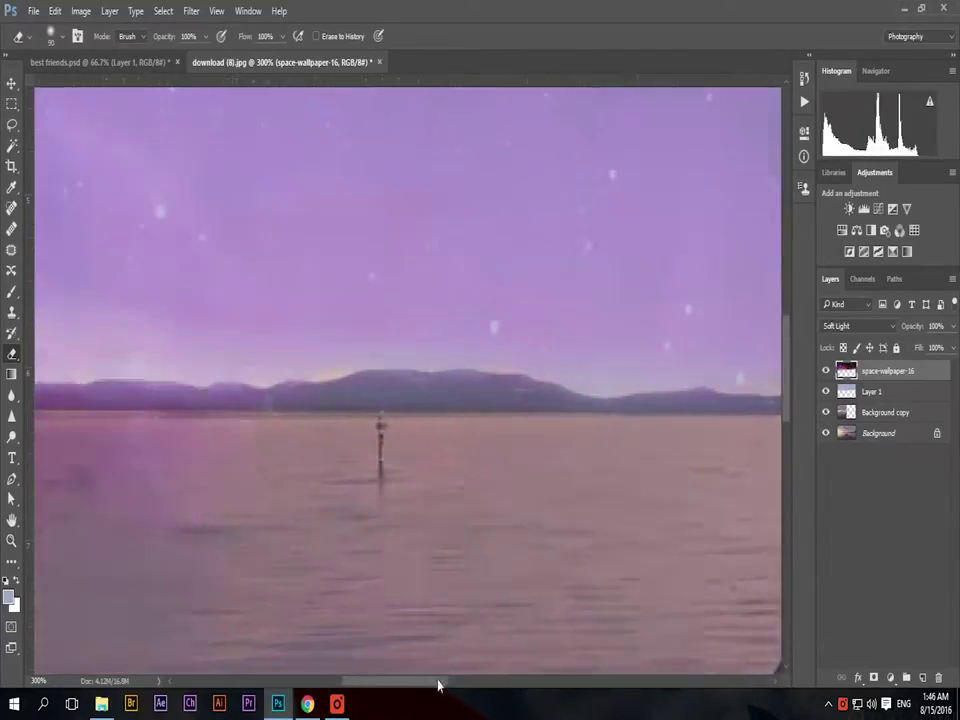
scroll(223, 558, "left", 4)
scroll(525, 549, "left", 3)
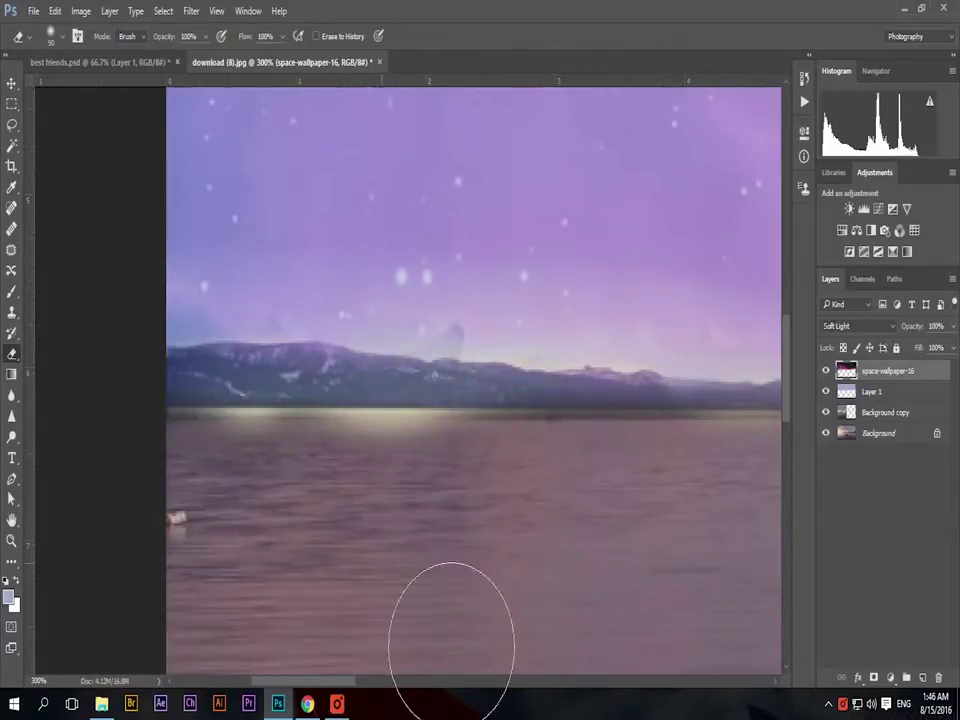
scroll(445, 660, "down", 3)
scroll(560, 540, "right", 3)
scroll(462, 640, "right", 5)
scroll(462, 640, "down", 3)
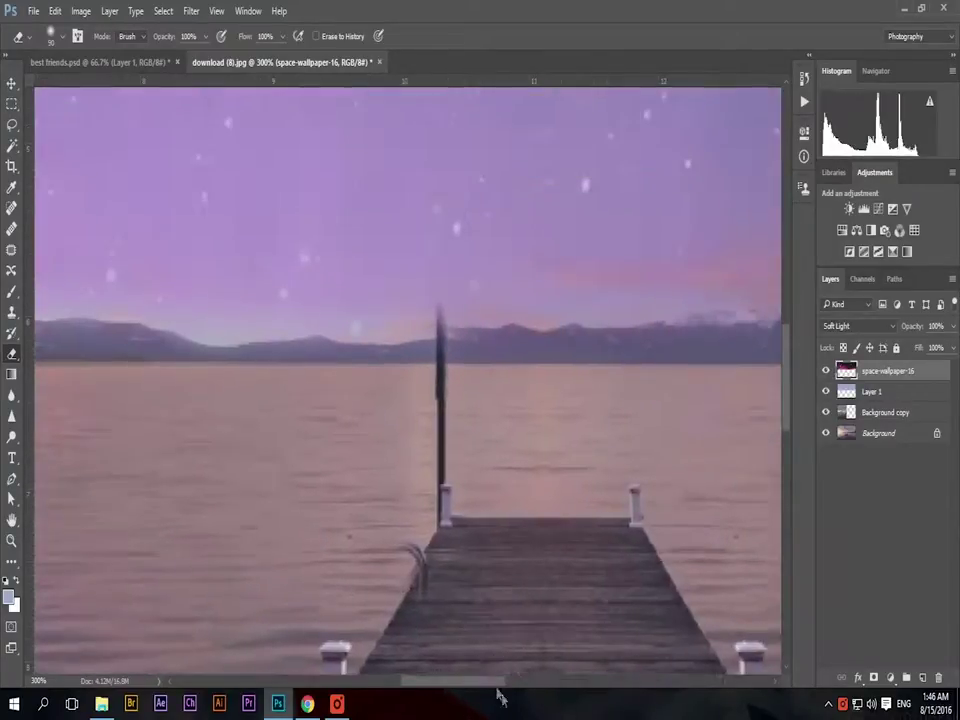
scroll(400, 600, "down", 2)
Step: Erase the nebula off the pier ladder, then zoom out to the whole image
key("z")
scroll(305, 537, "up", 2)
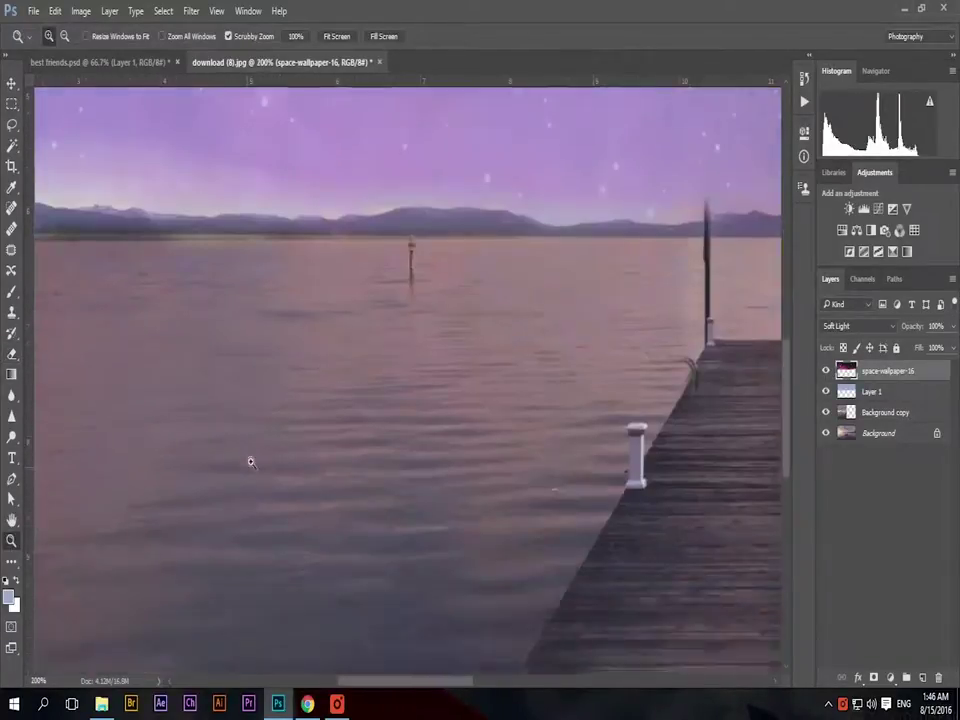
left_click(880, 412)
key("e")
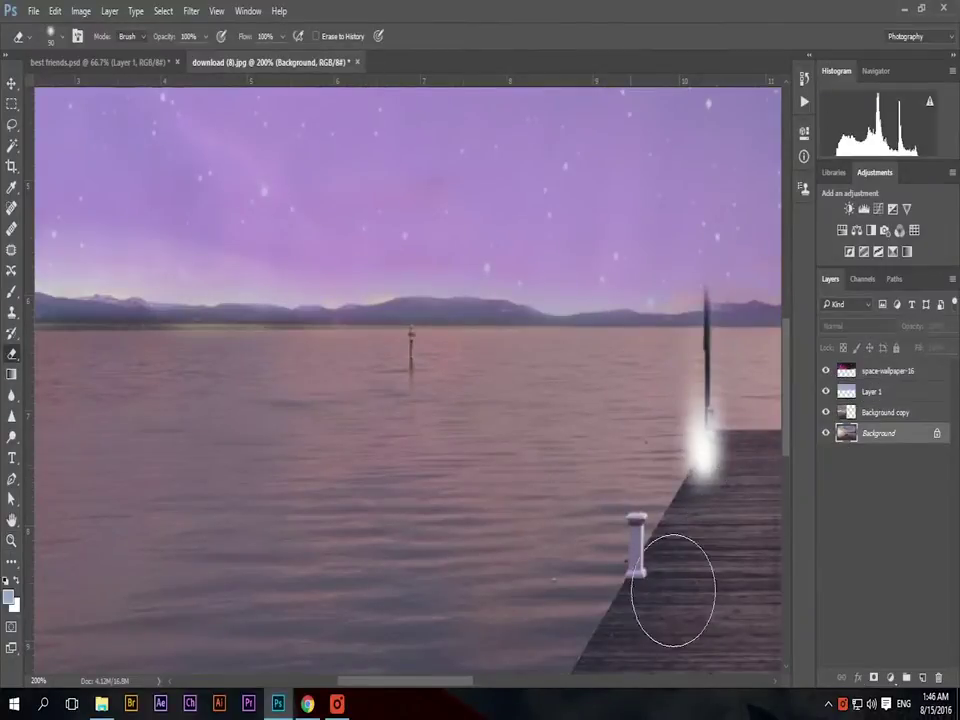
left_click_drag(696, 553, 685, 470)
scroll(655, 645, "down", 3)
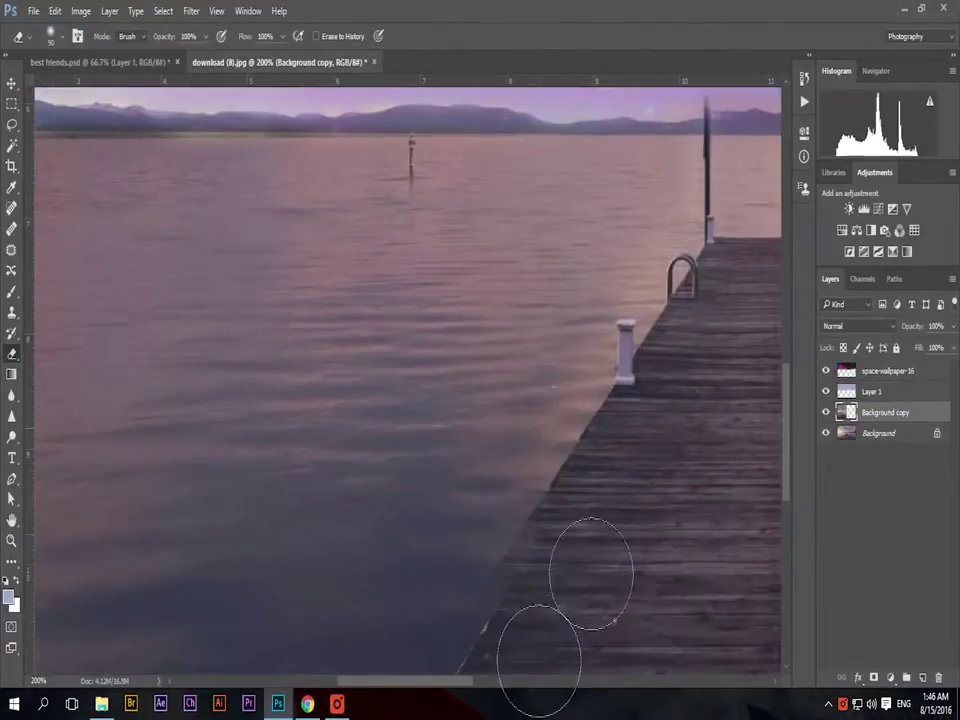
scroll(560, 610, "down", 3)
scroll(450, 627, "up", 4)
scroll(630, 600, "up", 1)
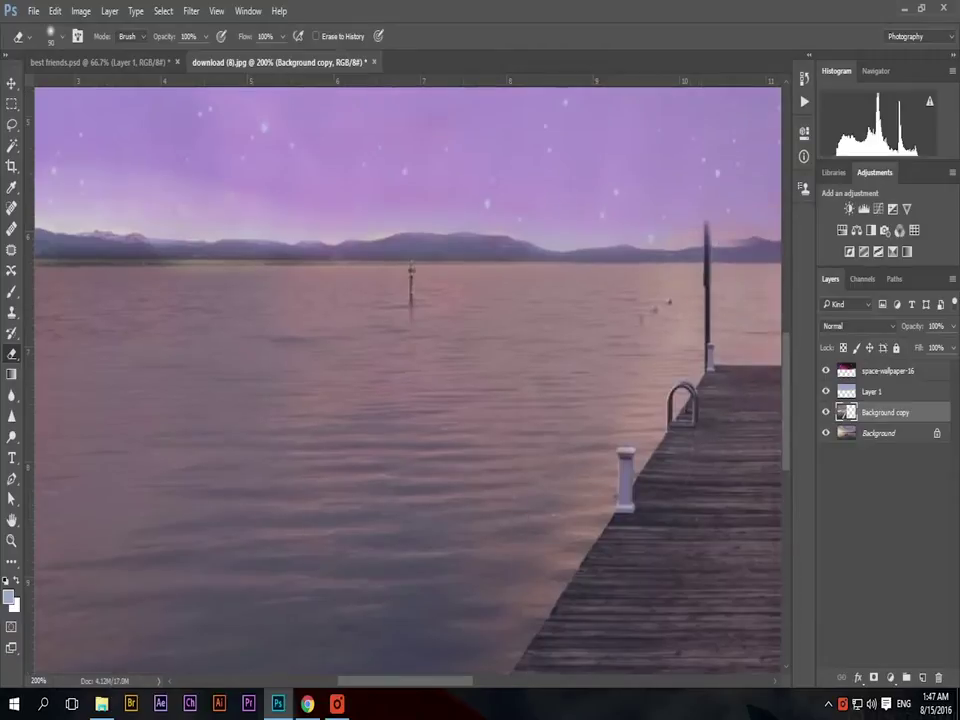
key("z")
scroll(306, 617, "down", 3)
key("ctrl+0")
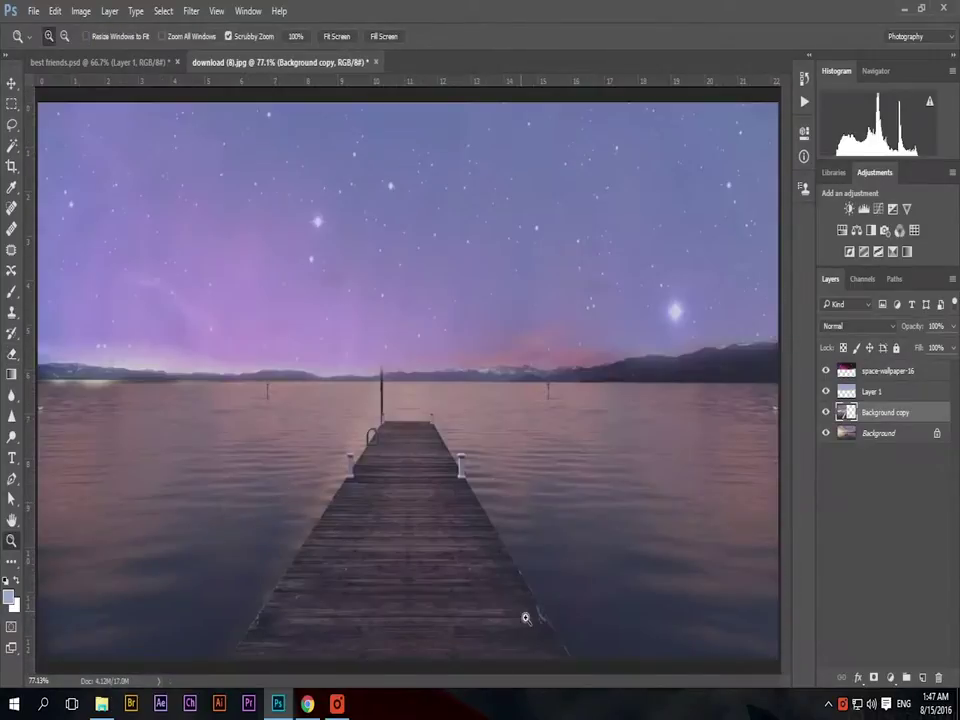
Step: Place the download (6) child-and-dog photo on top and rasterize it for erasing
left_click_drag(815, 90, 427, 450)
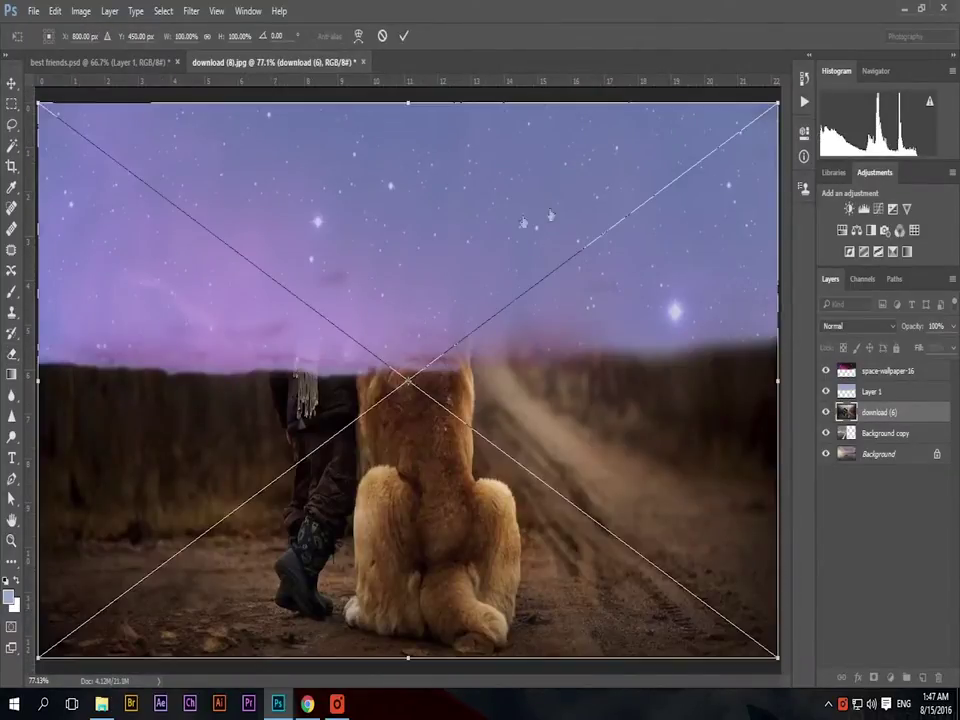
key("Return")
key("ctrl+shift+bracketright")
left_click(440, 560)
key("e")
left_click(513, 467)
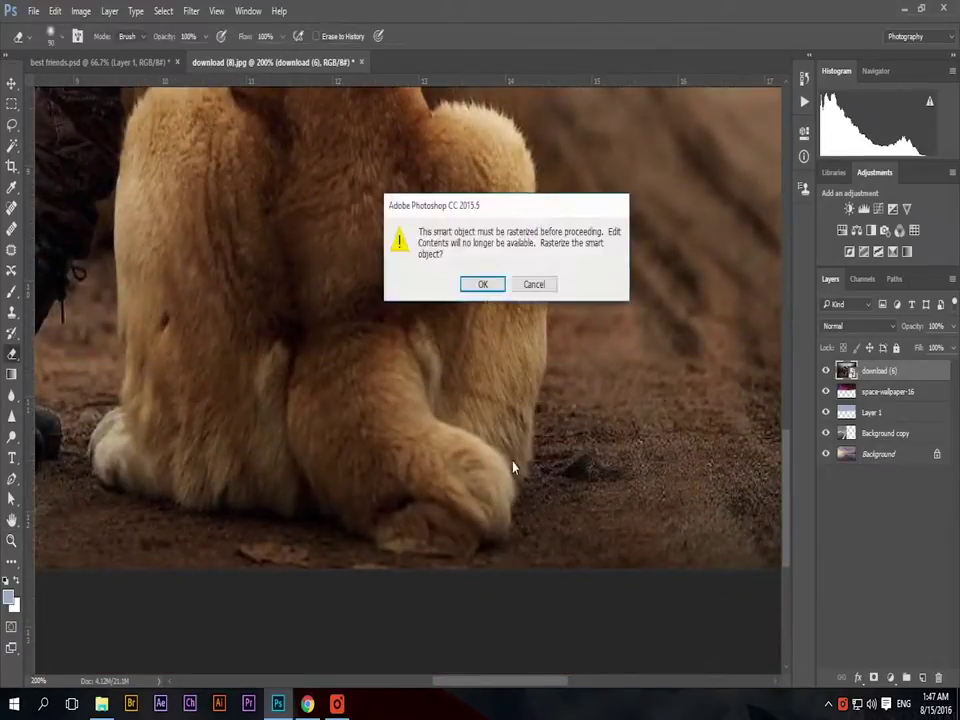
key("Return")
scroll(628, 550, "down", 1)
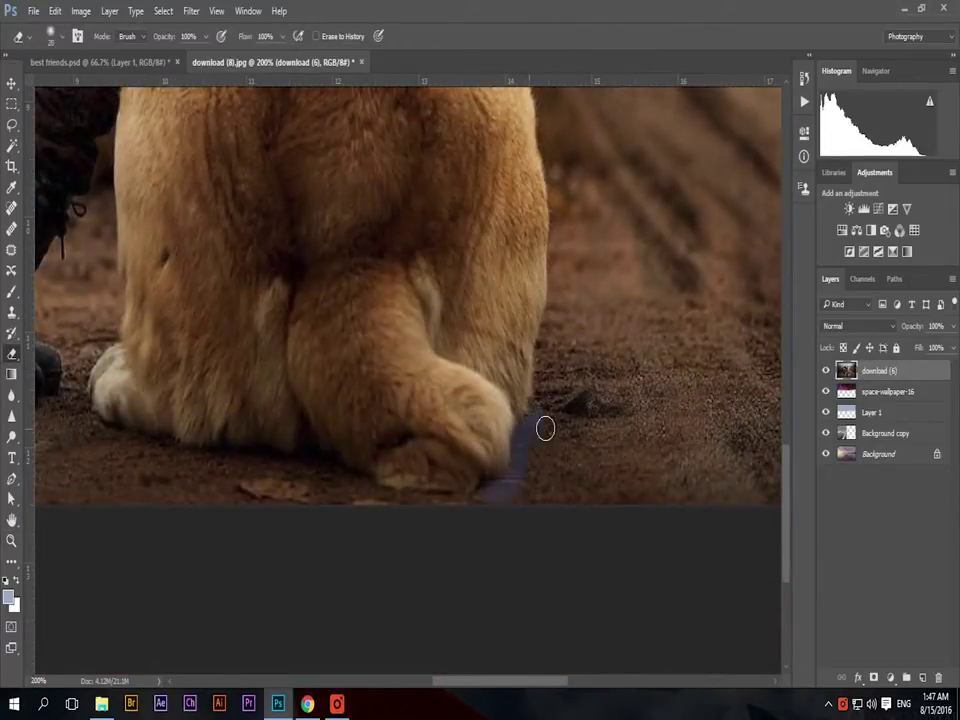
Step: Erase the background around the dog's paws, side, back and head, and around the child
left_click_drag(554, 149, 553, 313)
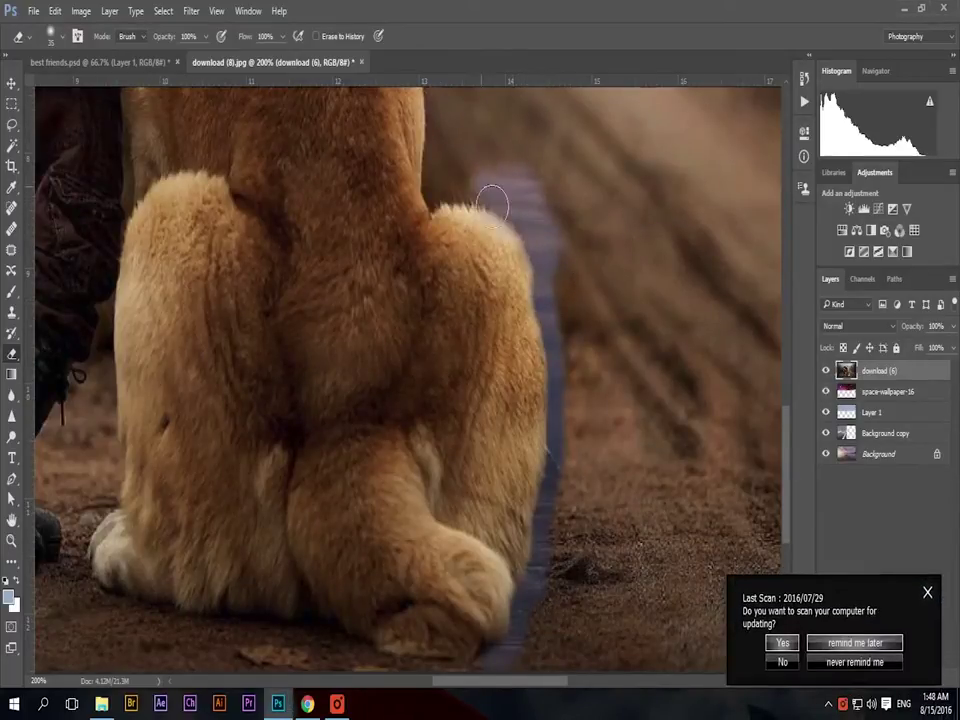
left_click_drag(457, 188, 458, 313)
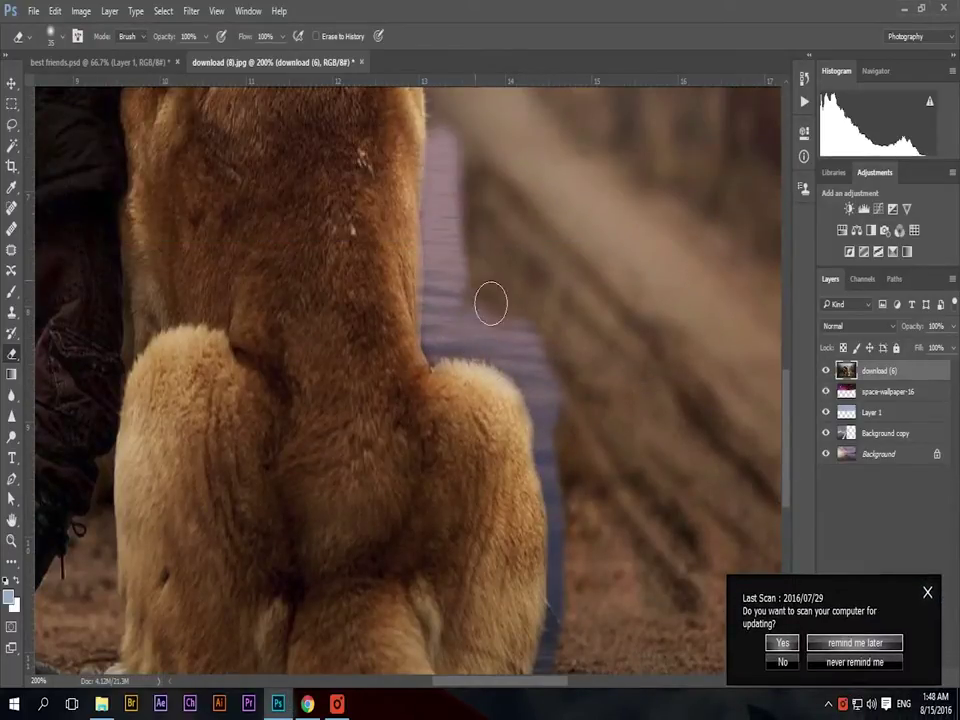
left_click_drag(368, 205, 350, 262)
left_click_drag(330, 155, 305, 272)
left_click_drag(300, 150, 382, 352)
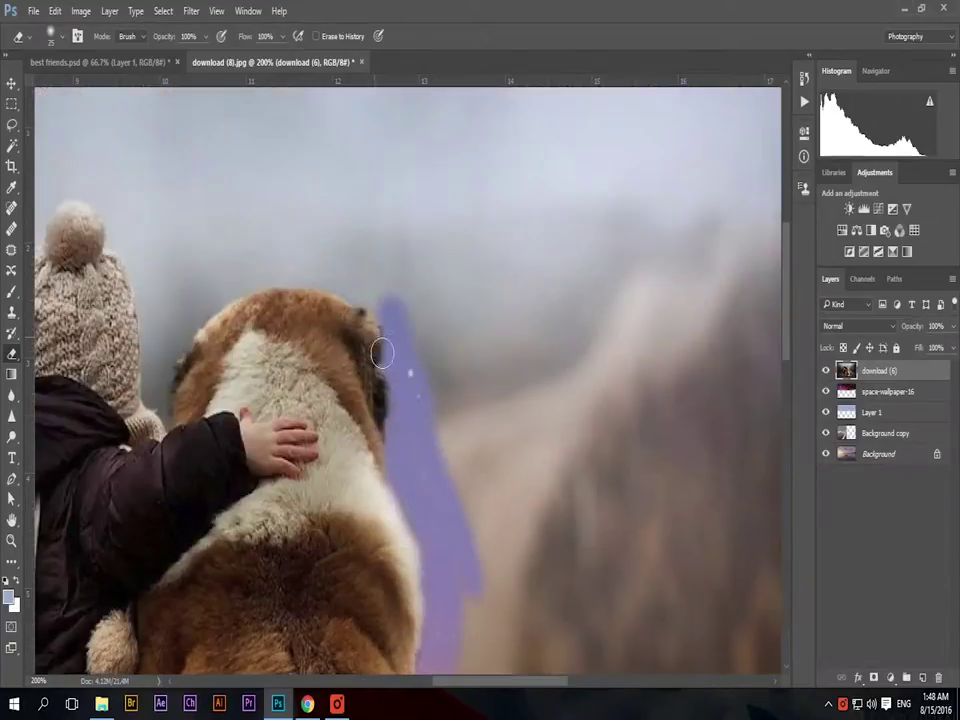
left_click_drag(300, 330, 570, 330)
left_click_drag(150, 500, 150, 320)
left_click_drag(148, 600, 148, 470)
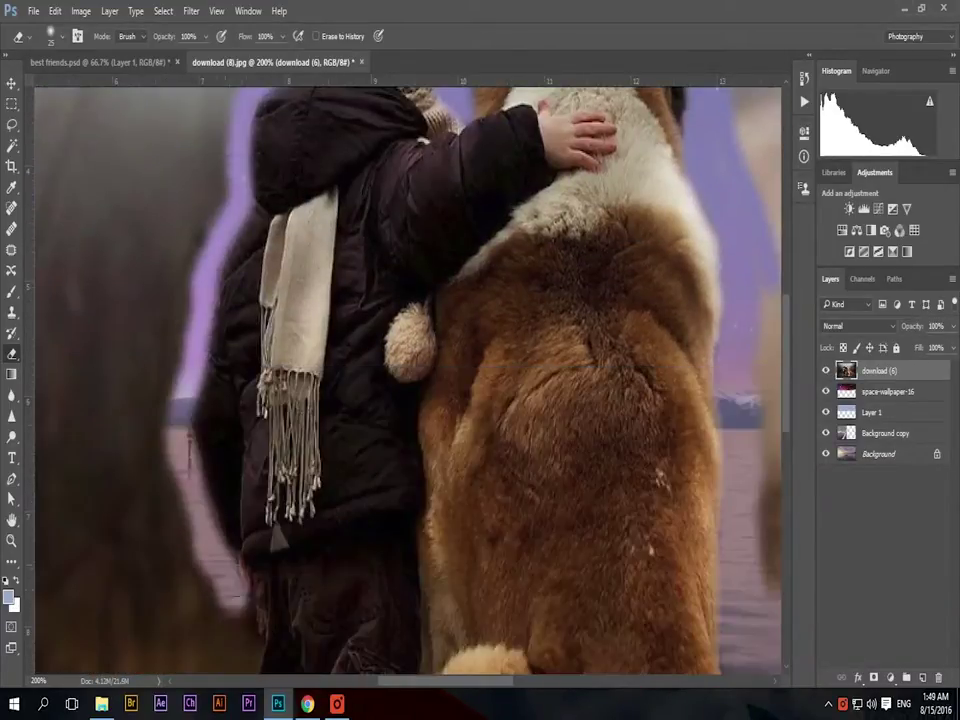
Step: Erase the leftover background at the child's boot and the foggy backdrop around the pair
scroll(223, 527, "down", 5)
mouse_move(223, 527)
left_mouse_down()
mouse_move(339, 542)
mouse_move(403, 489)
left_mouse_up()
scroll(374, 407, "down", 3)
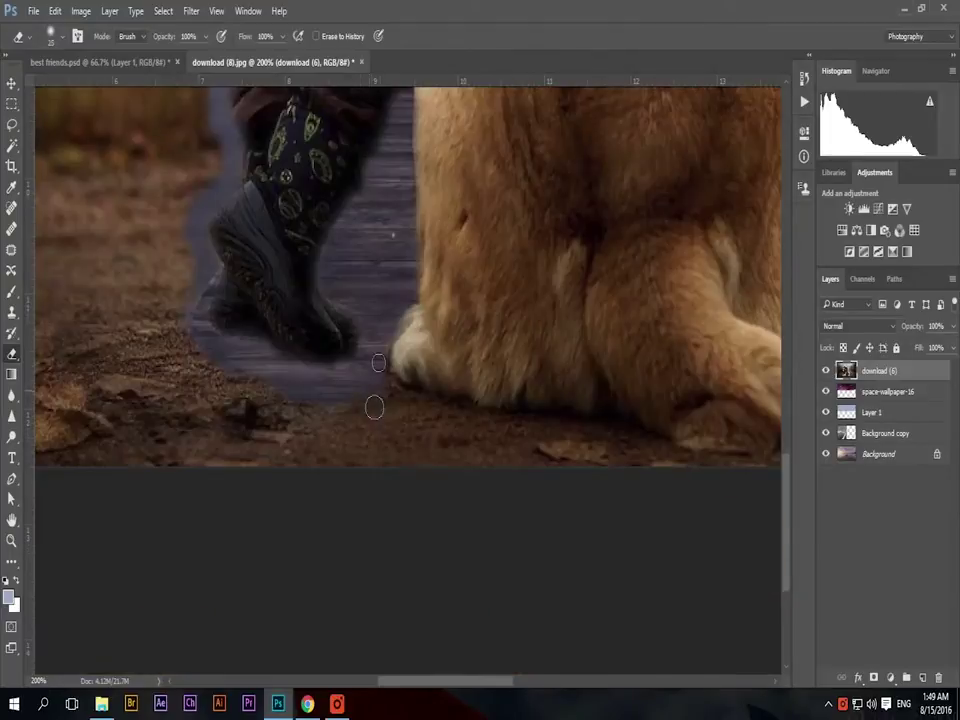
scroll(374, 407, "down", 2)
scroll(474, 347, "up", 5)
scroll(713, 251, "up", 3)
scroll(596, 199, "up", 4)
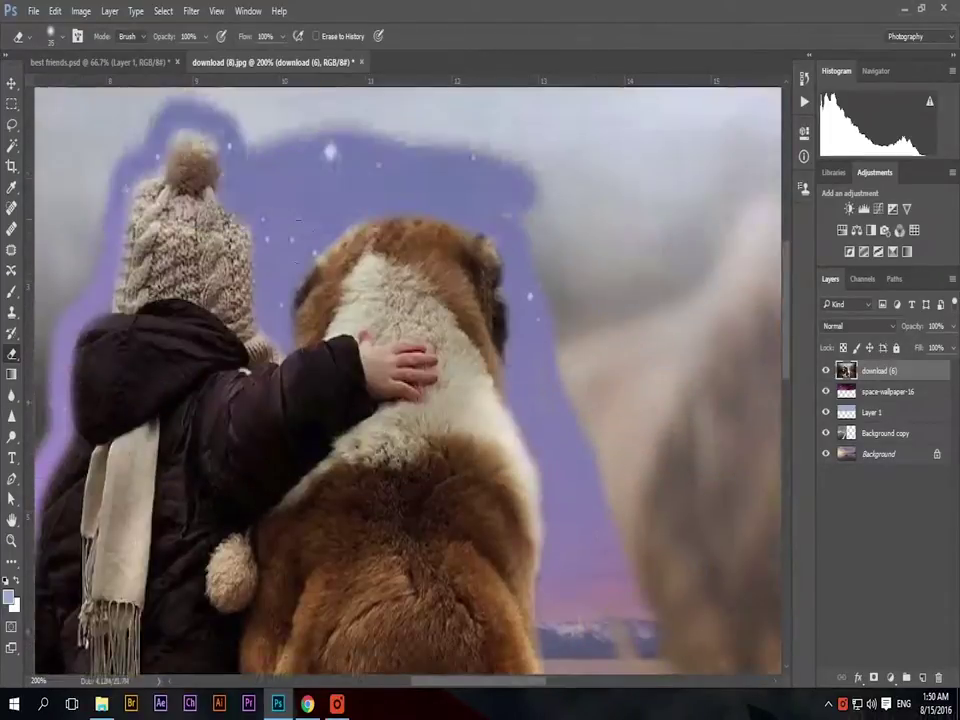
key("ctrl+0")
mouse_move(560, 520)
left_mouse_down()
mouse_move(700, 180)
mouse_move(420, 140)
left_mouse_up()
left_click_drag(200, 150, 120, 500)
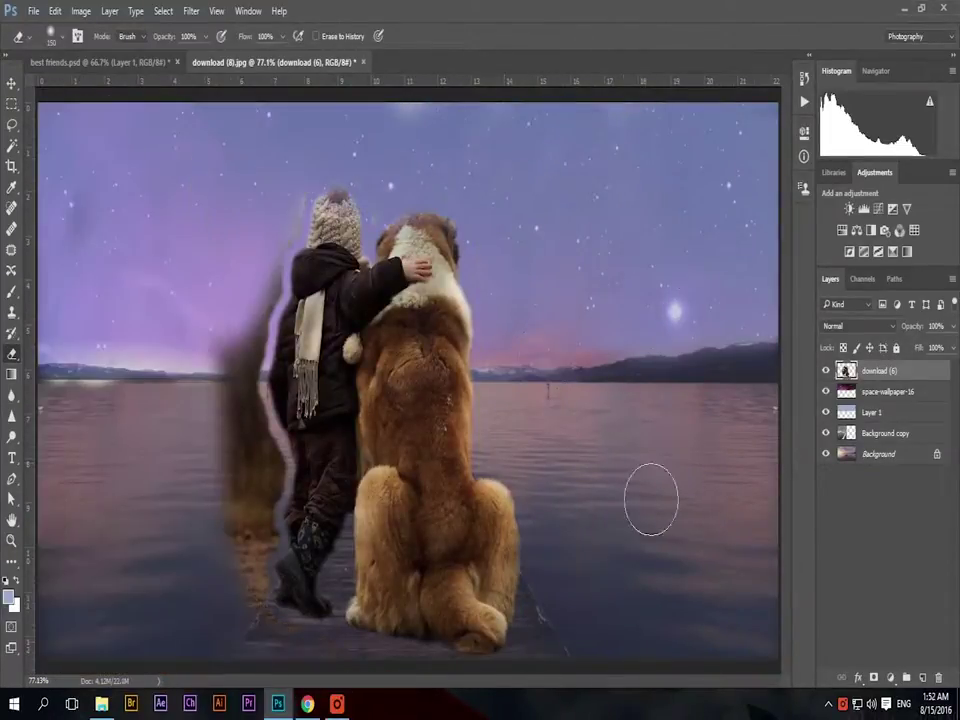
left_click_drag(230, 230, 204, 570)
Step: Scale the child and dog down and position them on the pier
key("ctrl+t")
left_click_drag(780, 102, 460, 340)
left_click_drag(232, 513, 399, 475)
left_click_drag(626, 300, 476, 418)
left_click_drag(340, 520, 415, 498)
left_click_drag(542, 396, 575, 361)
mouse_move(400, 470)
left_mouse_down()
mouse_move(410, 463)
mouse_move(399, 463)
left_mouse_up()
key("Return")
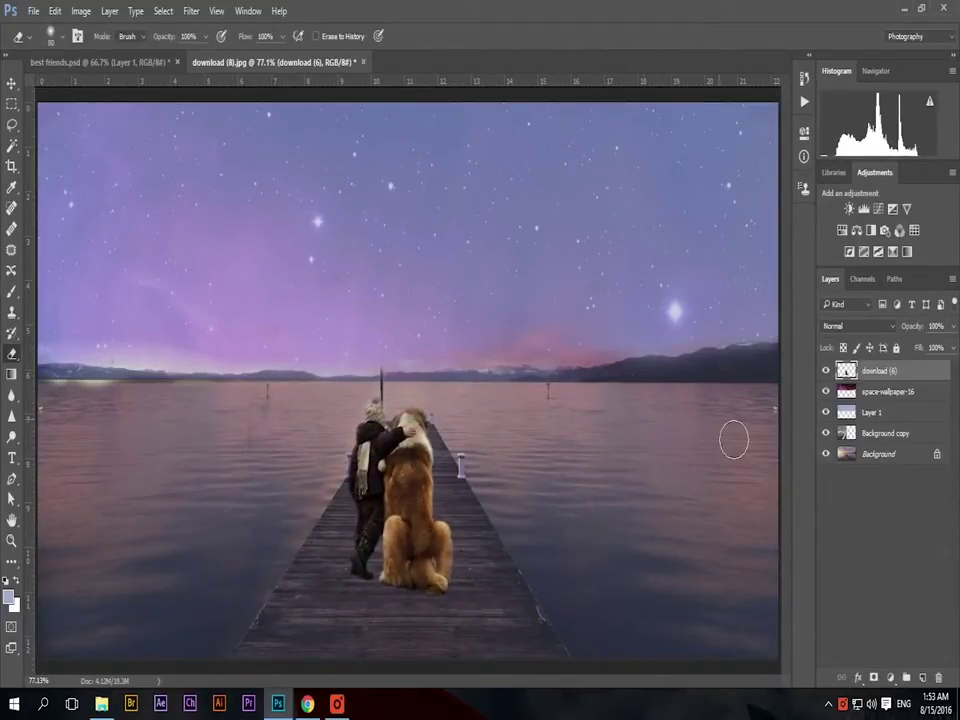
left_click_drag(300, 430, 303, 433)
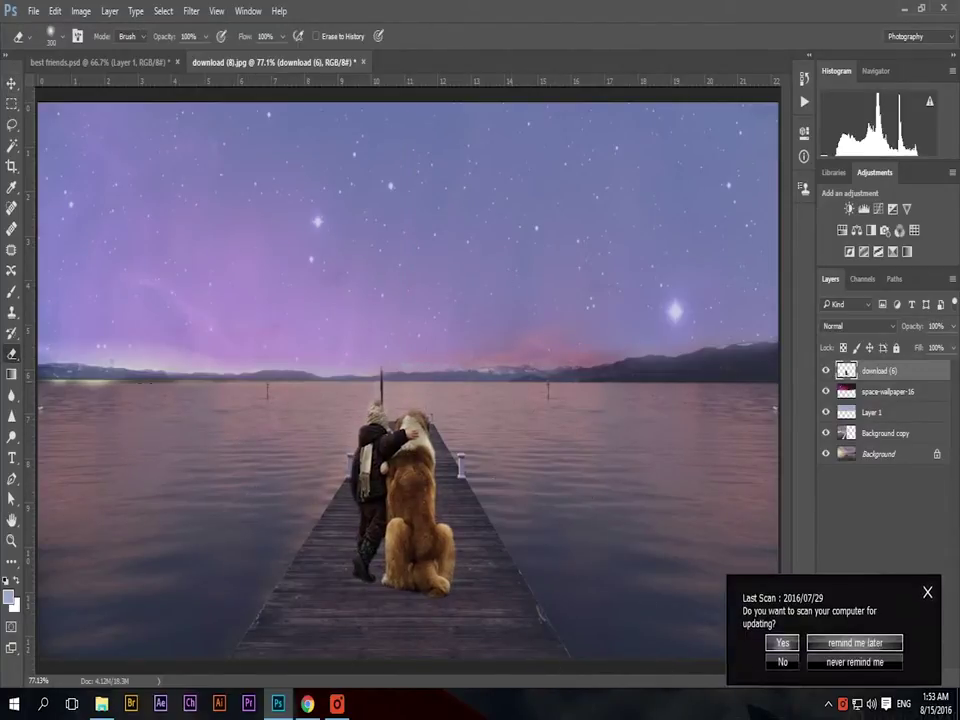
Step: Bring the lamppost PNG into the pier scene and scale it down to pier size
left_click_drag(460, 296, 515, 265)
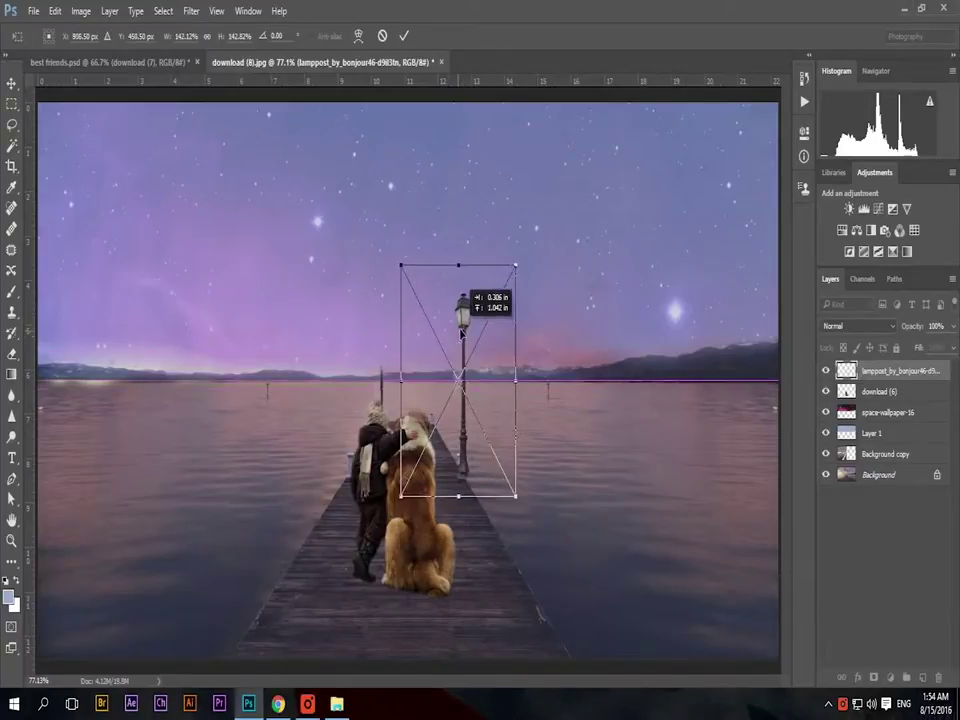
right_click(463, 424)
left_click(480, 452)
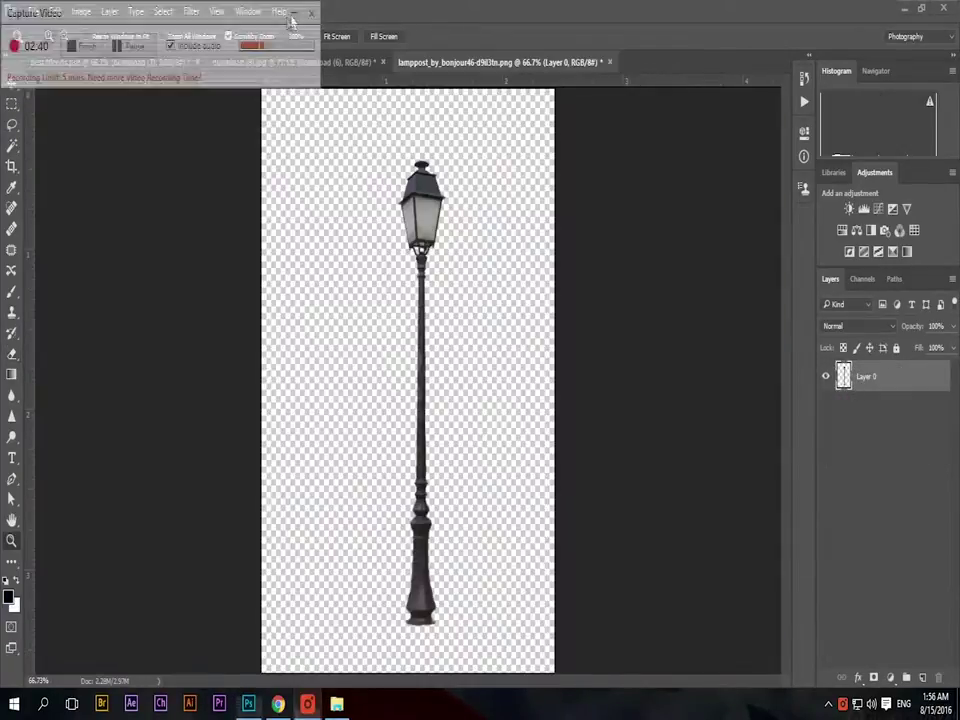
left_click_drag(410, 240, 510, 225)
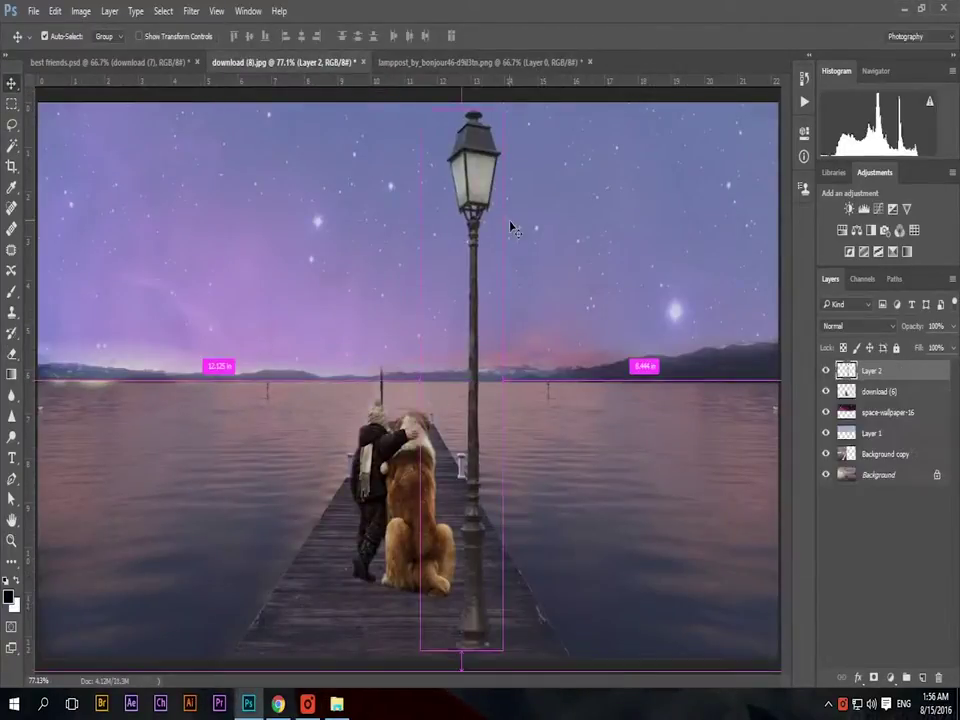
key("ctrl+t")
left_click_drag(505, 115, 458, 337)
key("Return")
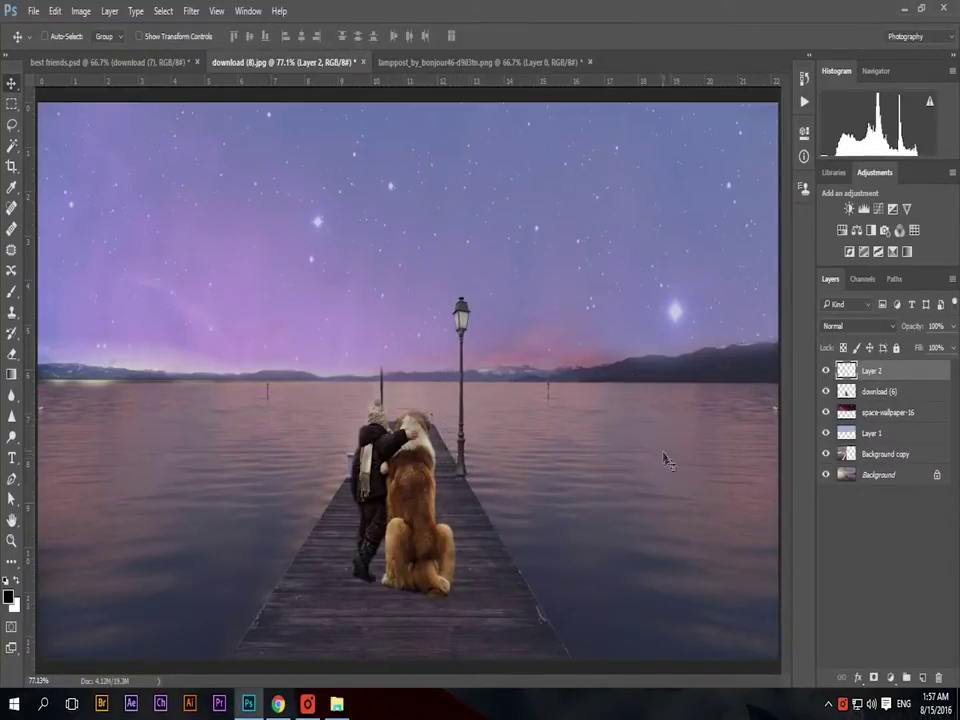
Step: Copy the lamppost to the pier's left side and resize both lampposts together
left_click_drag(897, 545, 465, 487)
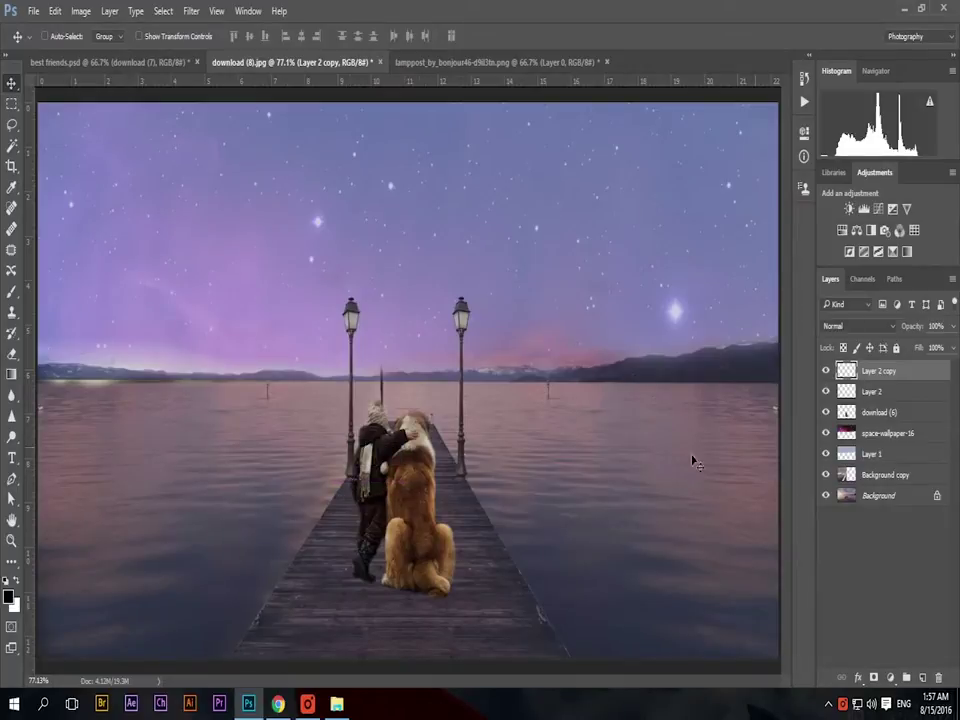
left_click(878, 391)
left_click(868, 412, "shift")
key("ctrl+t")
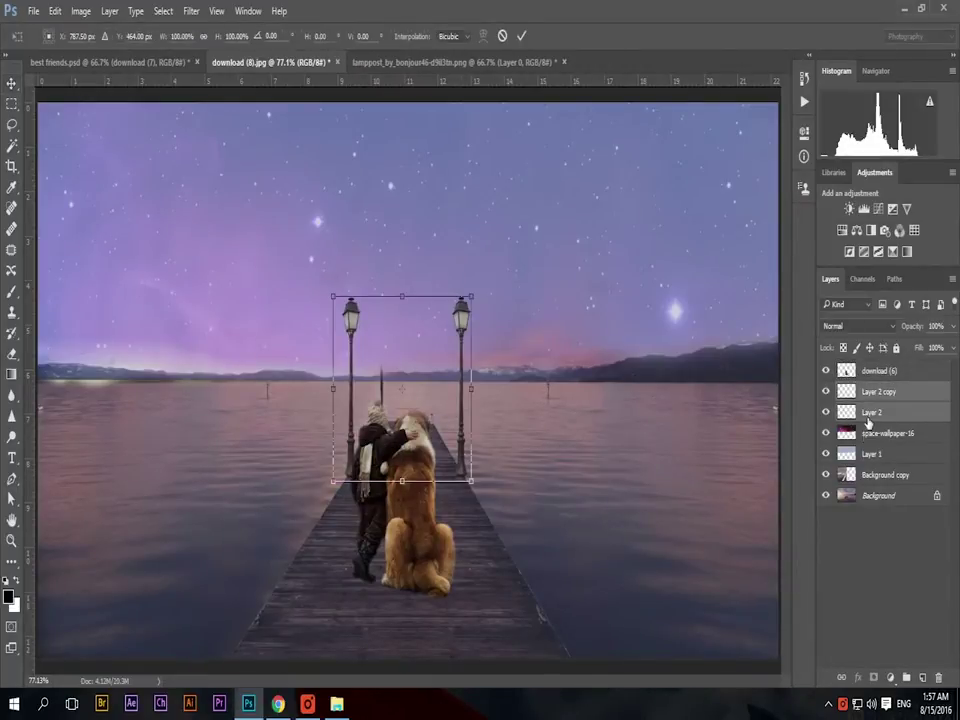
left_click_drag(401, 296, 398, 268)
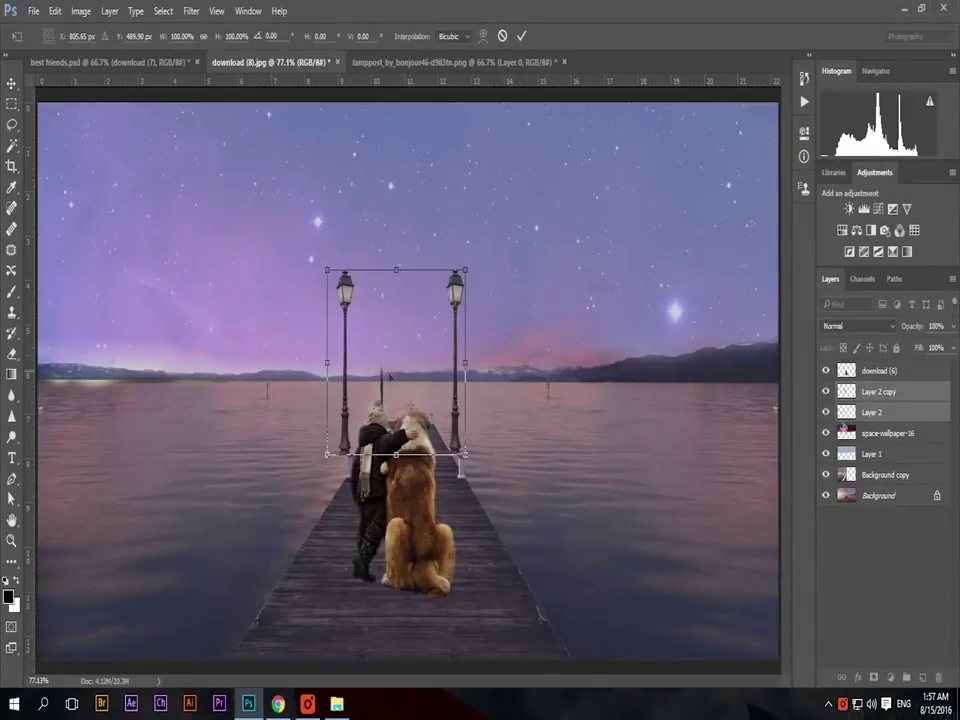
key("Return")
key("ctrl+z")
Step: Duplicate both lampposts, shrink the copies farther up the pier, and add an empty layer
key("ctrl+j")
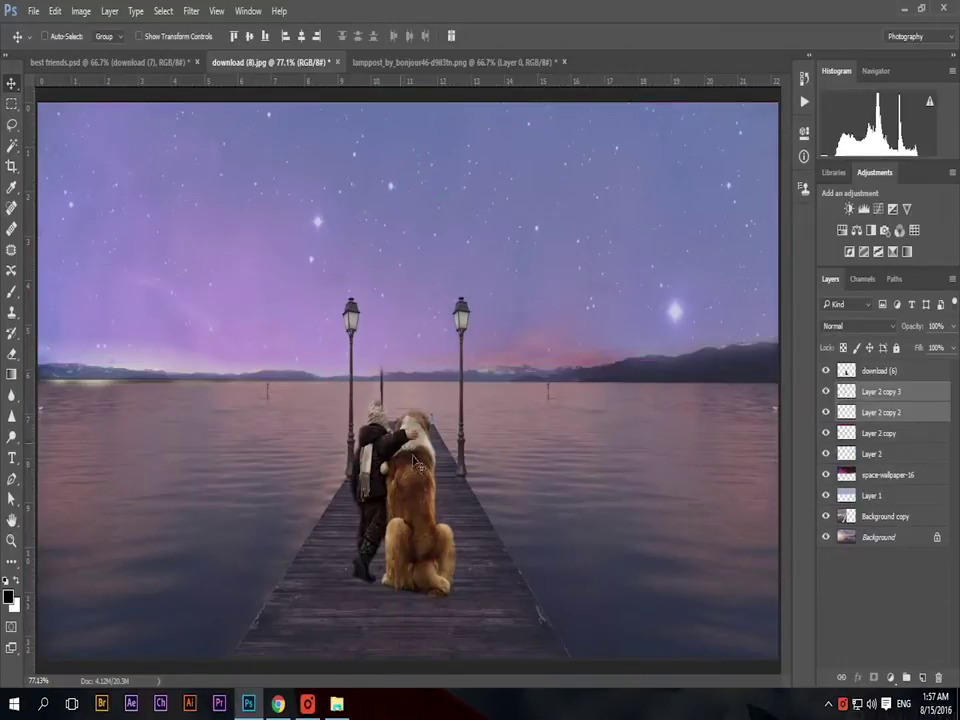
key("ctrl+t")
mouse_move(471, 296)
left_mouse_down()
mouse_move(420, 376)
mouse_move(394, 370)
left_mouse_up()
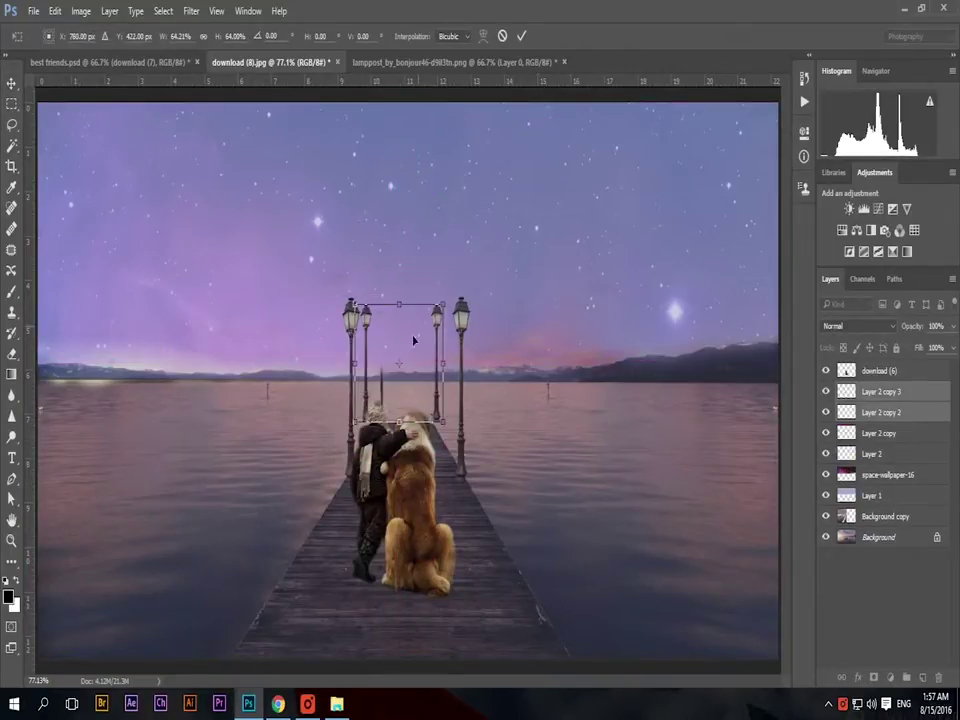
mouse_move(357, 313)
left_mouse_down()
mouse_move(378, 343)
mouse_move(389, 402)
left_mouse_up()
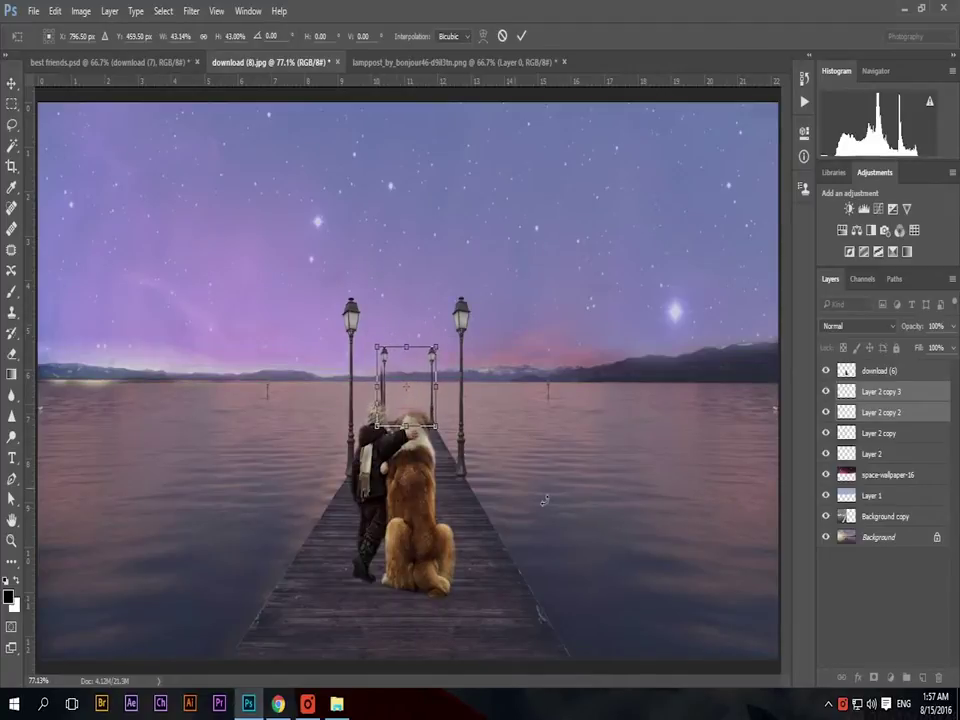
key("Return")
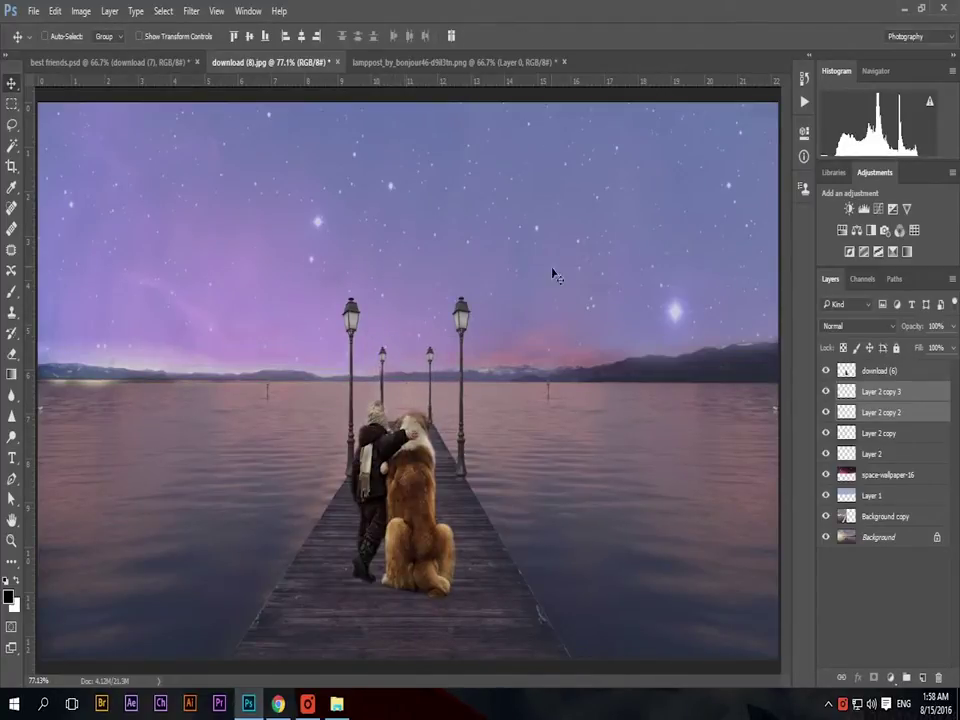
left_click(922, 677)
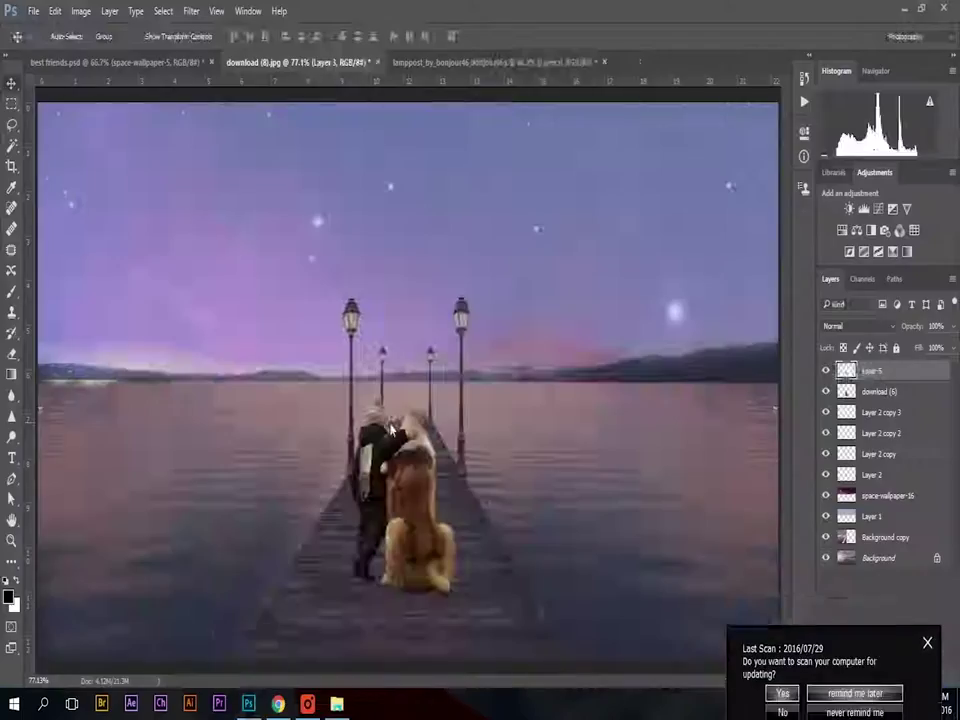
Step: Place the aurora space wallpaper over the scene, enlarge it and lower its opacity
mouse_move(253, 604)
left_mouse_down()
mouse_move(742, 149)
mouse_move(668, 271)
left_mouse_up()
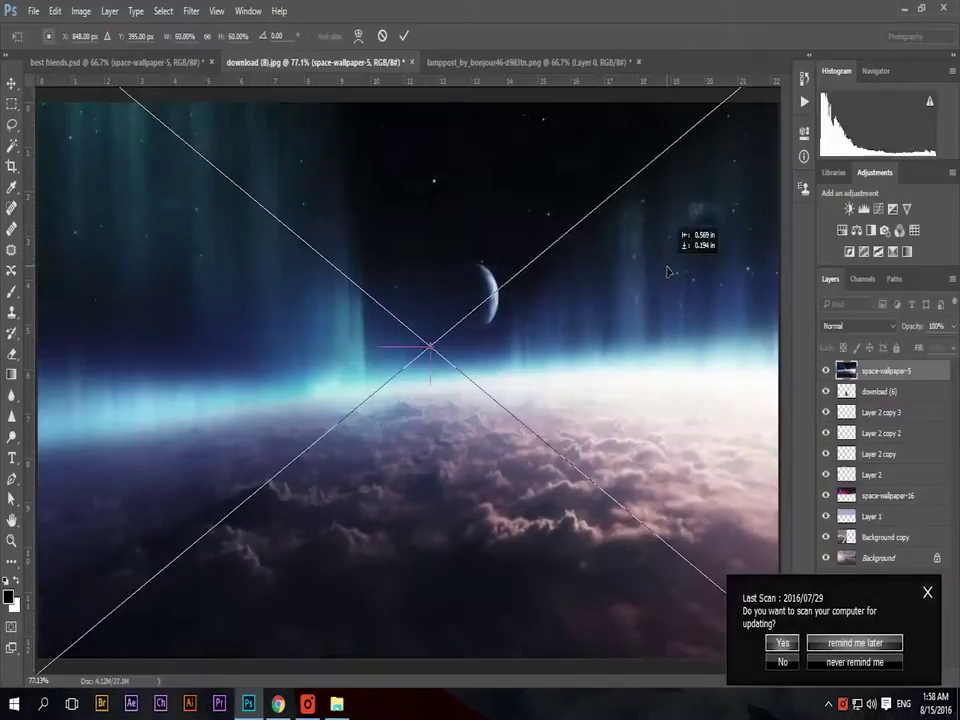
left_click(927, 592)
mouse_move(546, 411)
left_mouse_down()
mouse_move(732, 618)
mouse_move(510, 439)
left_mouse_up()
key("Return")
mouse_move(953, 326)
left_mouse_down()
mouse_move(912, 350)
mouse_move(937, 347)
left_mouse_up()
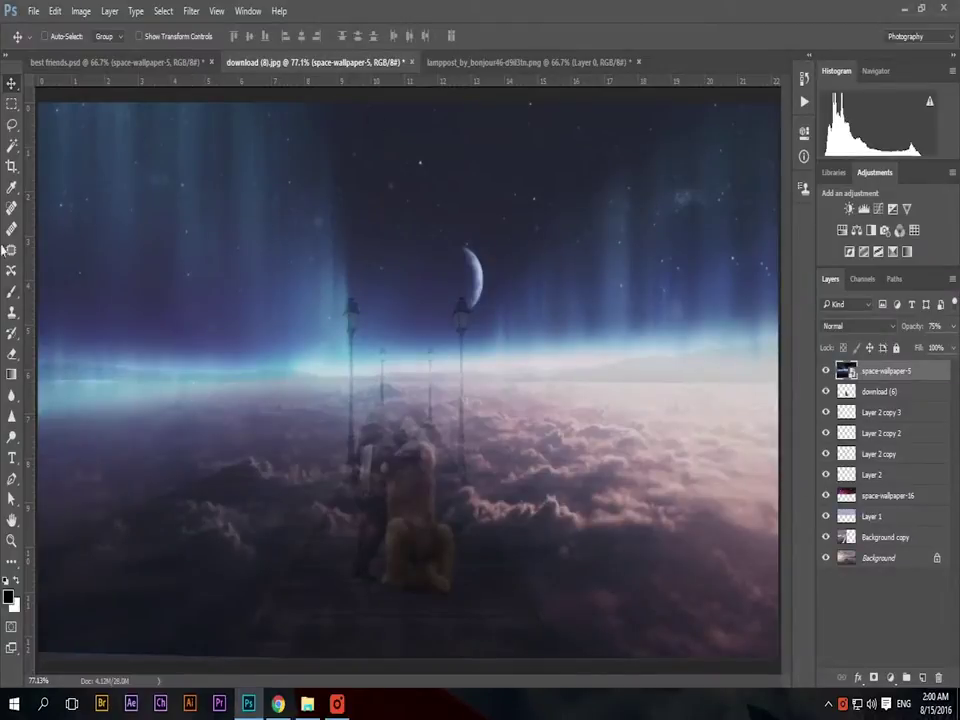
Step: At actual size, erase the fog, clouds and horizon haze from the water with a smaller eraser
key("z")
left_click(323, 516)
right_click(381, 510)
left_click(407, 536)
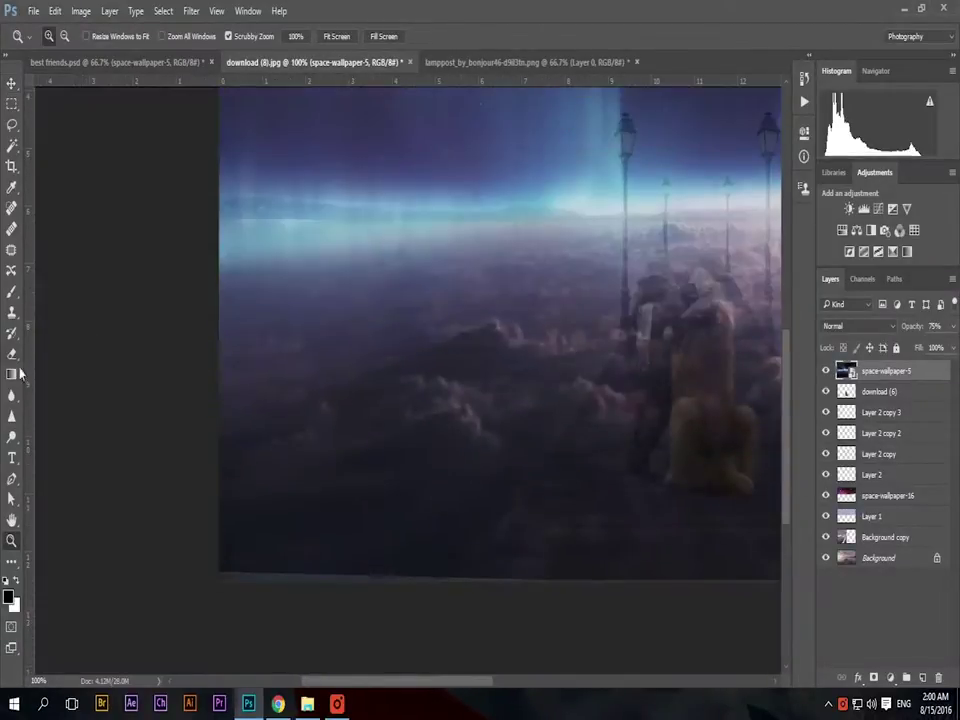
key("e")
mouse_move(587, 323)
left_mouse_down()
mouse_move(328, 296)
mouse_move(214, 306)
mouse_move(373, 261)
mouse_move(620, 240)
left_mouse_up()
left_click_drag(420, 681, 535, 681)
right_click(405, 425)
key("Escape")
mouse_move(327, 600)
left_mouse_down()
mouse_move(620, 600)
mouse_move(640, 440)
left_mouse_up()
key("bracketleft")
key("bracketleft")
key("bracketleft")
mouse_move(320, 320)
left_mouse_down()
mouse_move(574, 296)
mouse_move(510, 296)
left_mouse_up()
Step: Fit the image on screen and move the Layer 2 lamppost layers above space-wallpaper-5
scroll(336, 446, "up", 3)
scroll(210, 395, "up", 1)
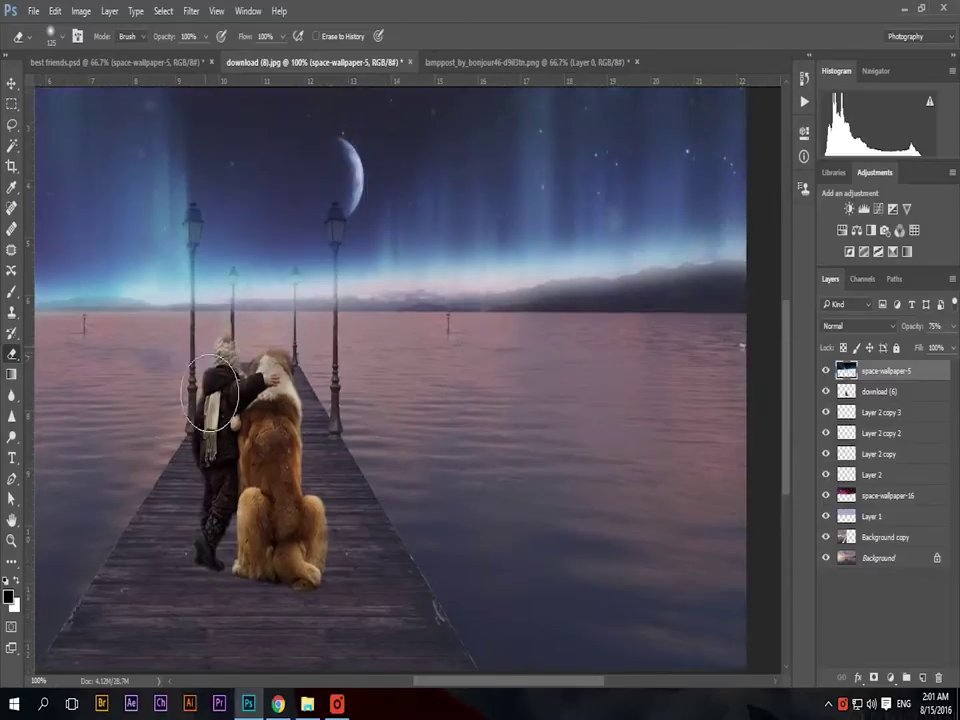
left_click_drag(556, 683, 481, 683)
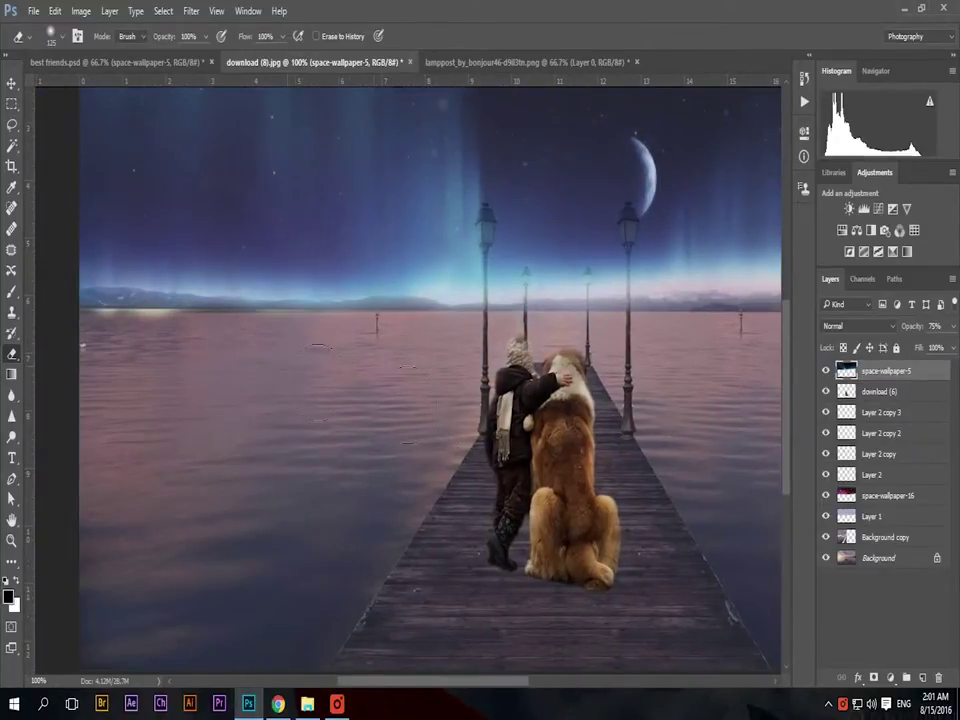
scroll(400, 450, "up", 1)
scroll(636, 413, "right", 5)
scroll(612, 413, "up", 2)
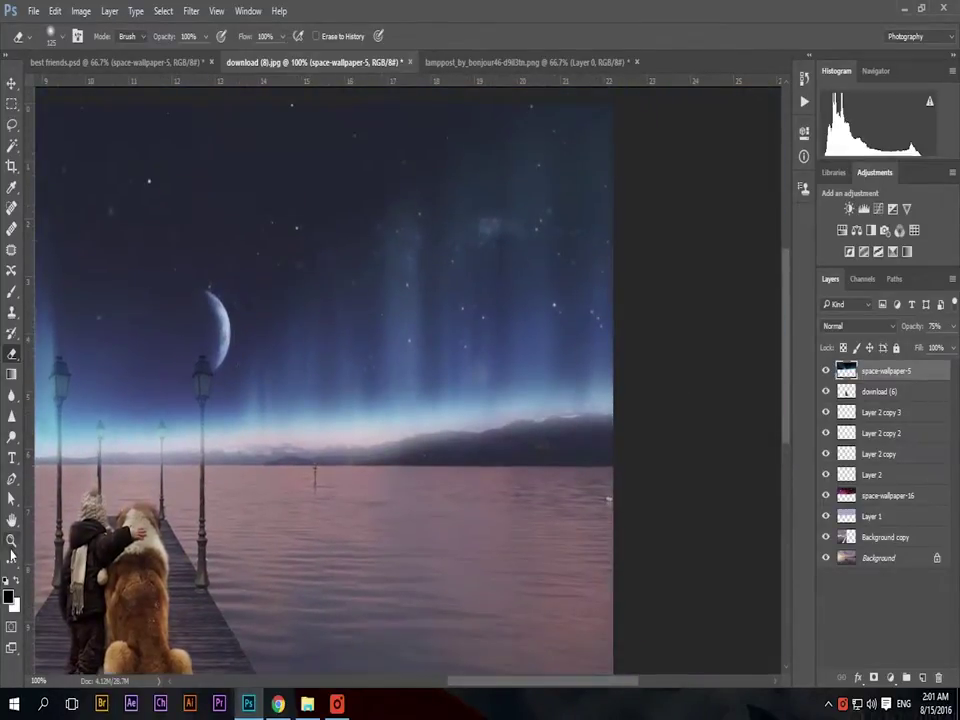
left_click(11, 541)
key("ctrl+0")
left_click(880, 412)
left_click(872, 474, "shift")
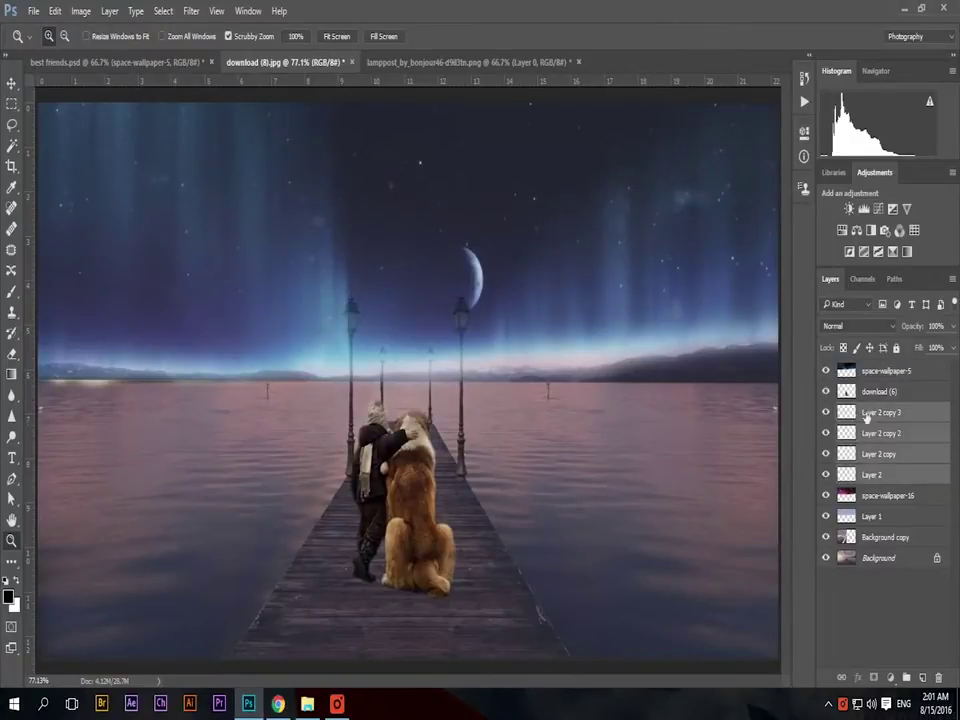
left_click_drag(880, 433, 874, 378)
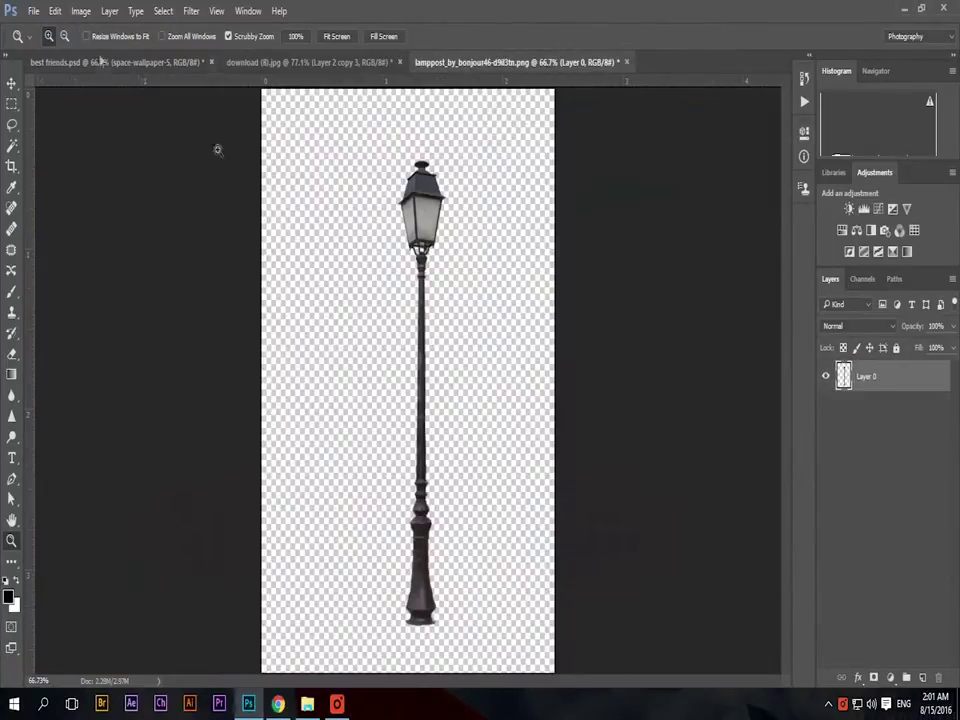
left_click_drag(883, 389, 326, 69)
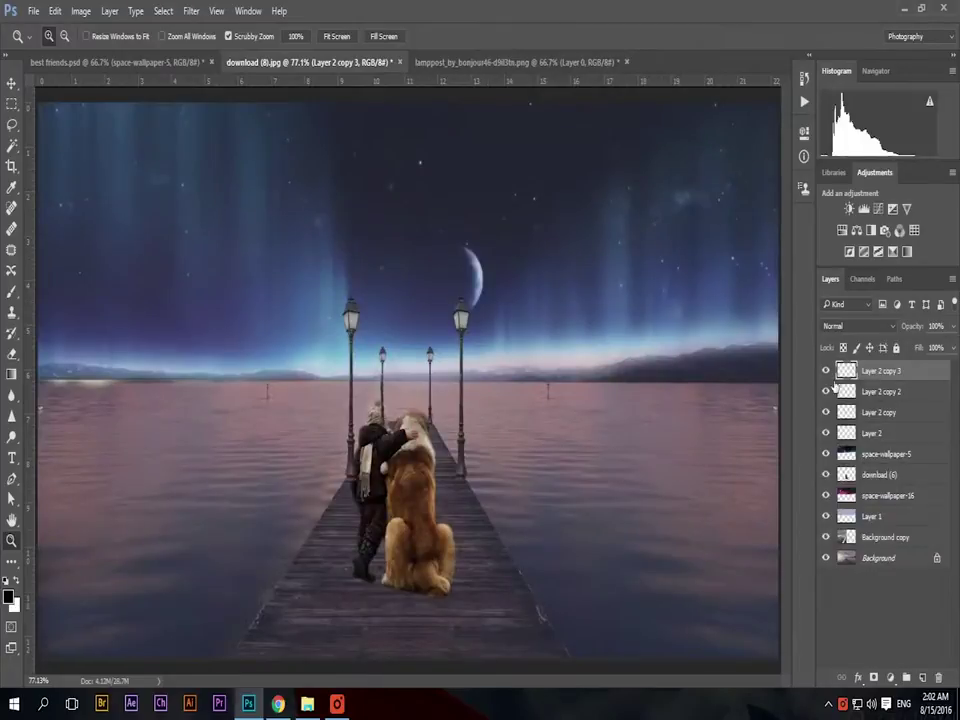
Step: Convert the traced boat outline into a selection
left_click(886, 454)
key("shift+alt+f")
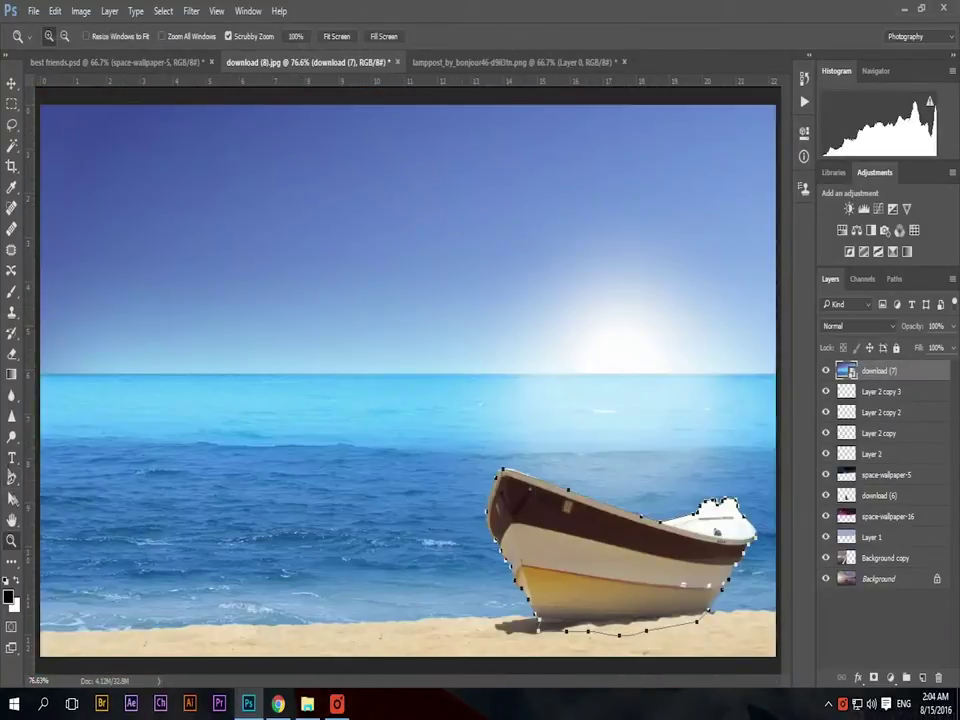
right_click(644, 128)
left_click(689, 200)
left_click(548, 199)
key("w")
right_click(397, 262)
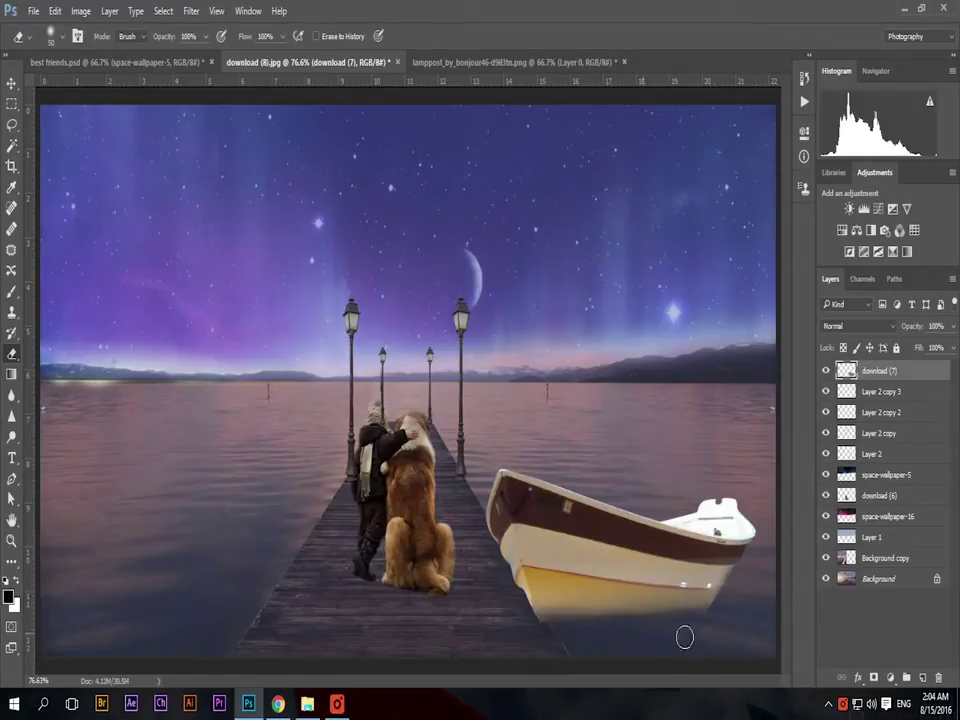
Step: Scale the boat down and move it onto the water near the right horizon
key("ctrl+t")
left_click_drag(489, 467, 664, 574)
left_click_drag(712, 603, 628, 400)
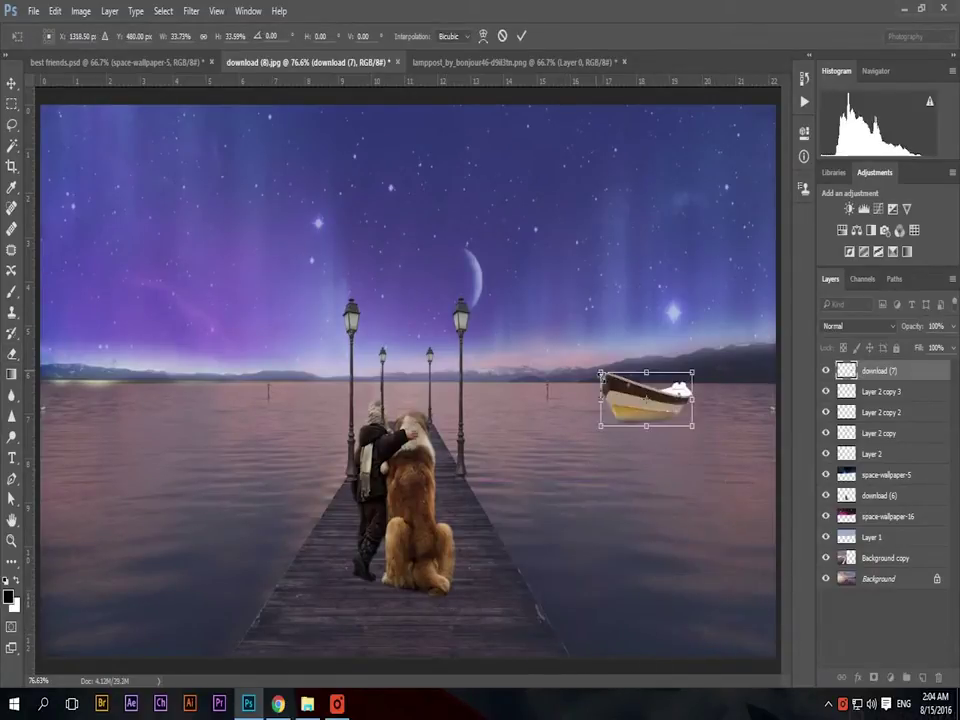
key("Return")
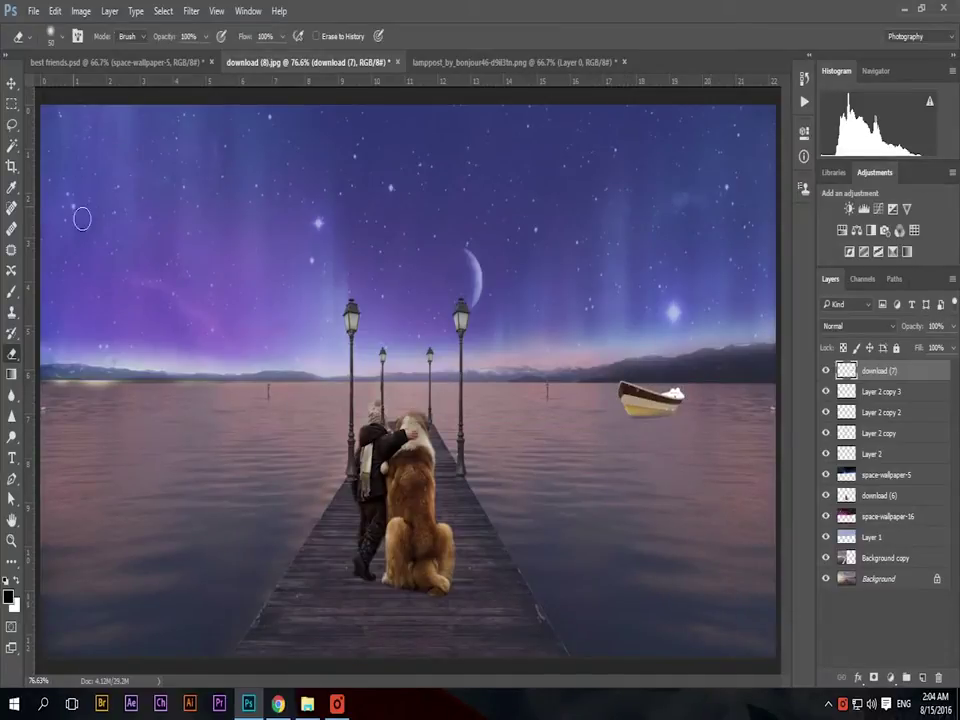
Step: Apply a slight Gaussian Blur to the boat, previewing it on the boat
left_click(188, 13)
mouse_move(263, 187)
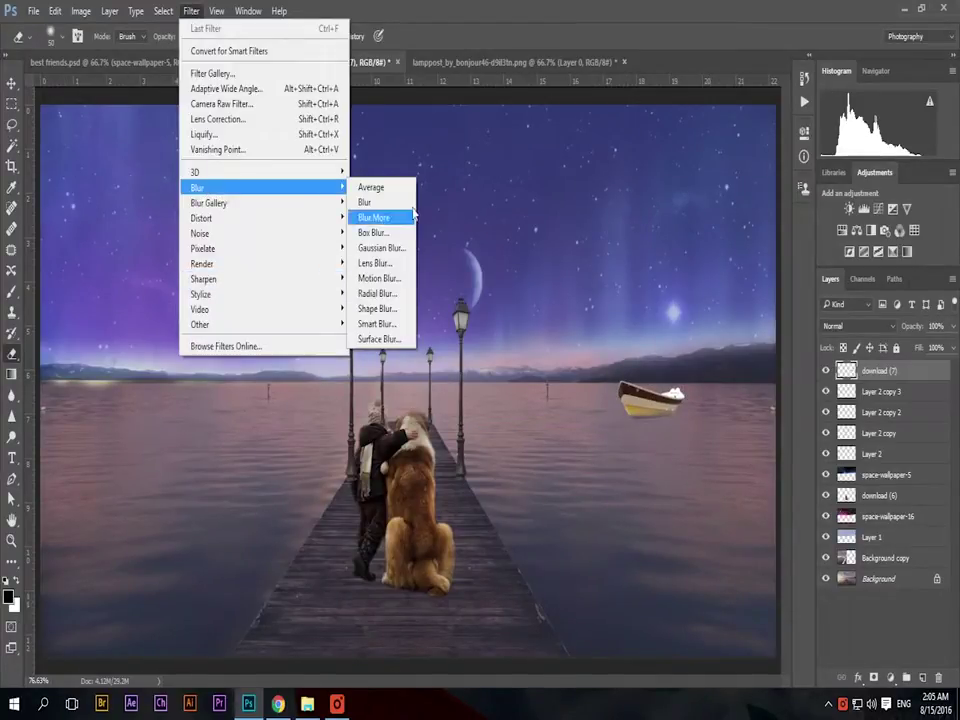
left_click(375, 251)
left_click_drag(655, 420, 617, 400)
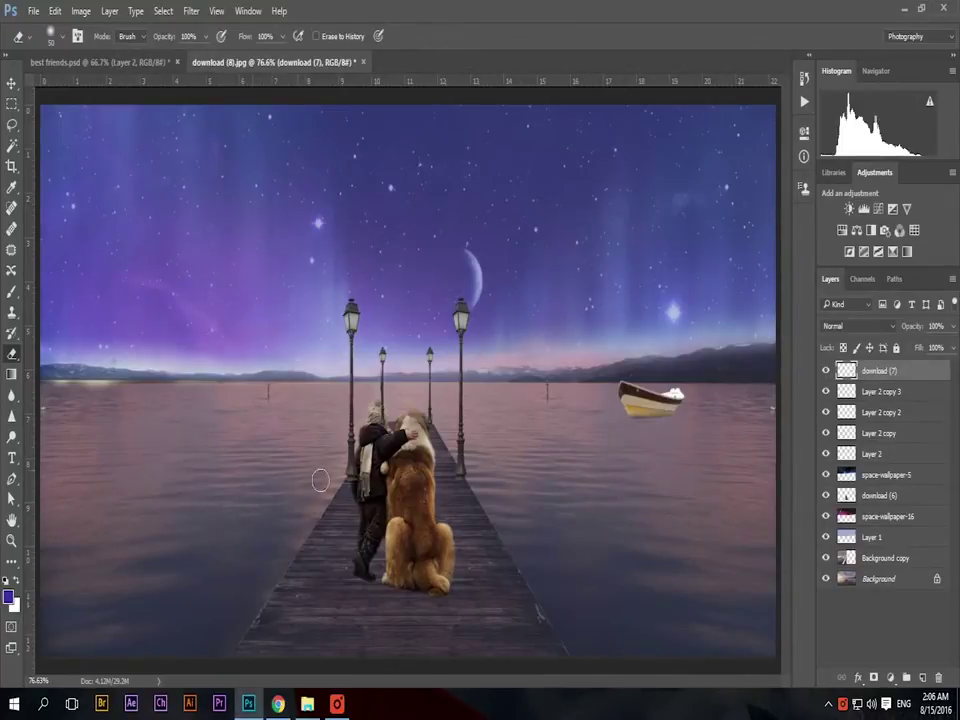
Step: Paint purple over the lake and pier and blend that layer in Soft Light
key("b")
mouse_move(120, 365)
left_mouse_down()
mouse_move(167, 574)
mouse_move(139, 664)
mouse_move(261, 664)
mouse_move(740, 620)
mouse_move(782, 546)
mouse_move(561, 579)
mouse_move(171, 557)
mouse_move(120, 330)
left_mouse_up()
left_click(857, 326)
left_click(846, 494)
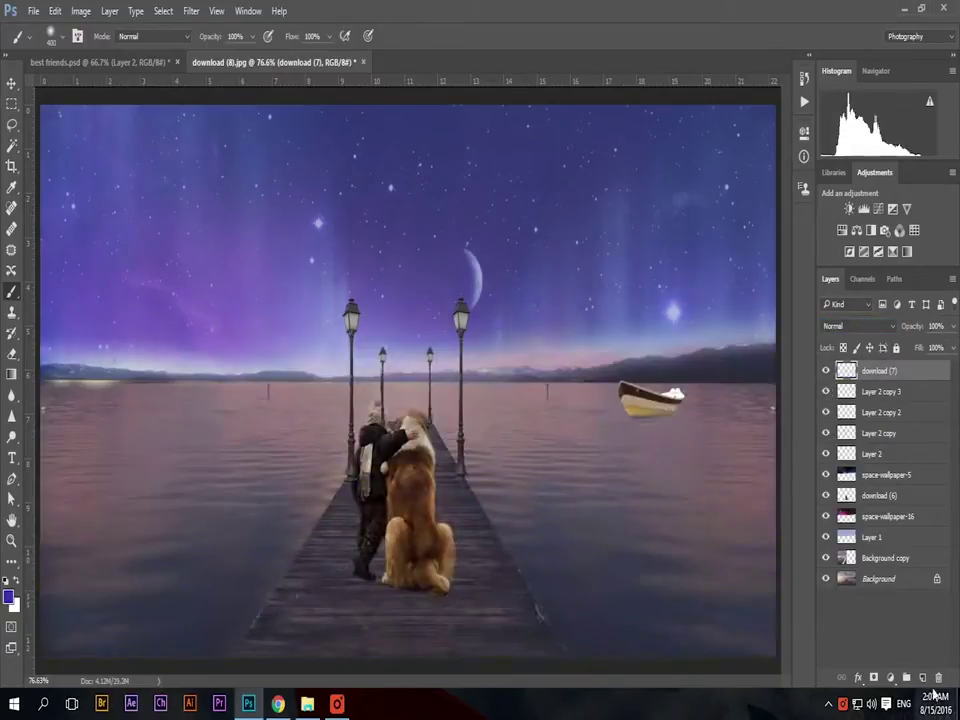
mouse_move(591, 593)
left_mouse_down()
mouse_move(86, 643)
mouse_move(493, 579)
mouse_move(571, 626)
left_mouse_up()
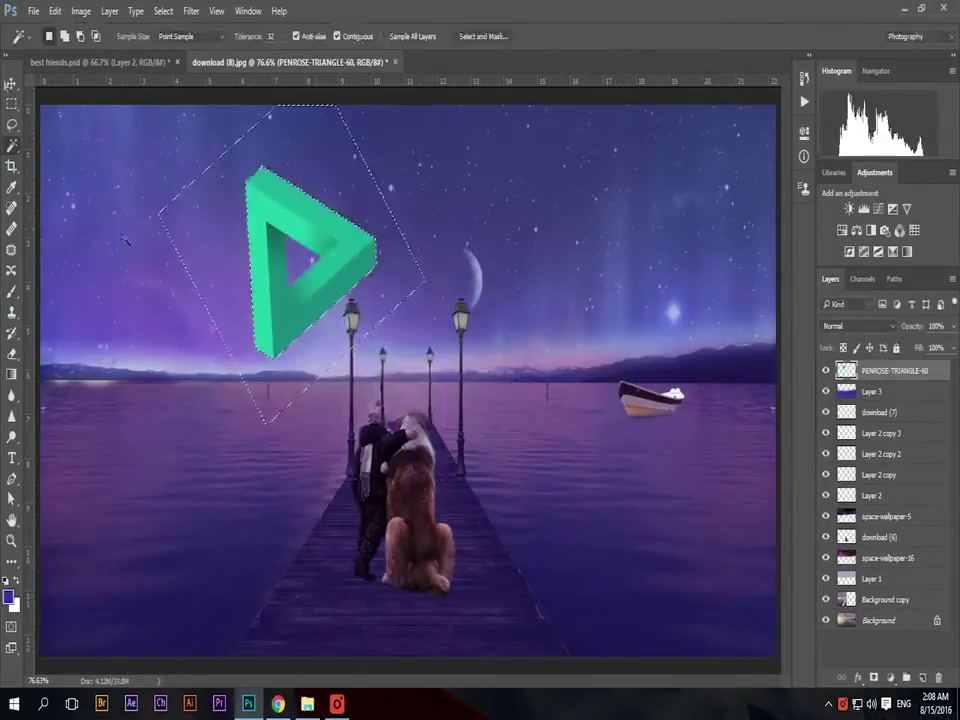
Step: Move the Penrose triangle to the upper-left sky in Soft Light and move download (6) below Layer 3
left_click(13, 84)
left_click_drag(338, 289, 323, 275)
left_click(870, 326)
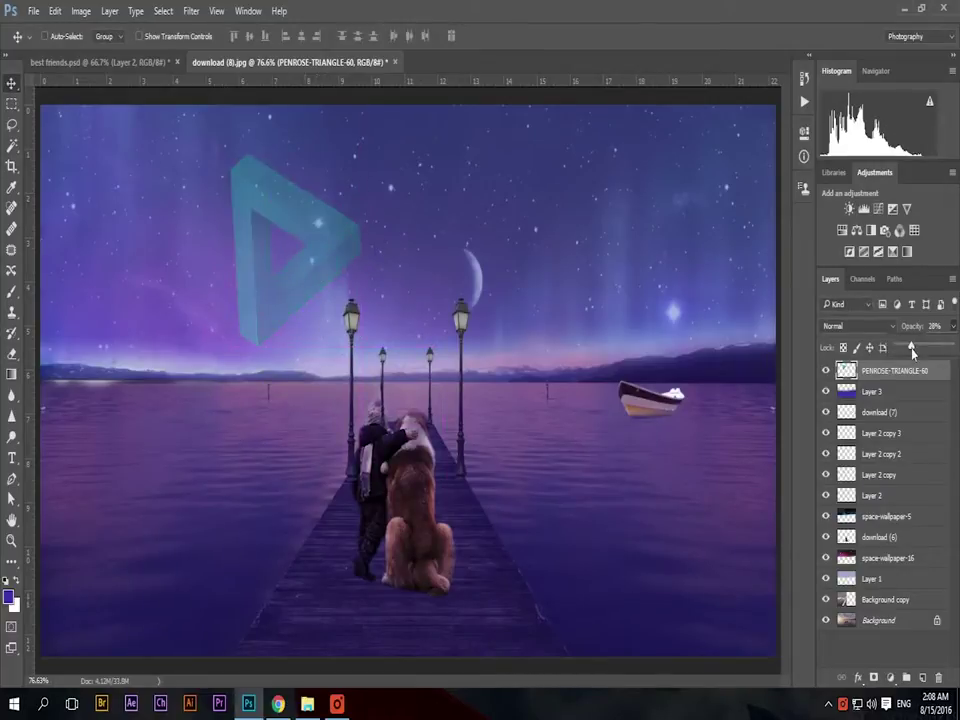
left_click(838, 497)
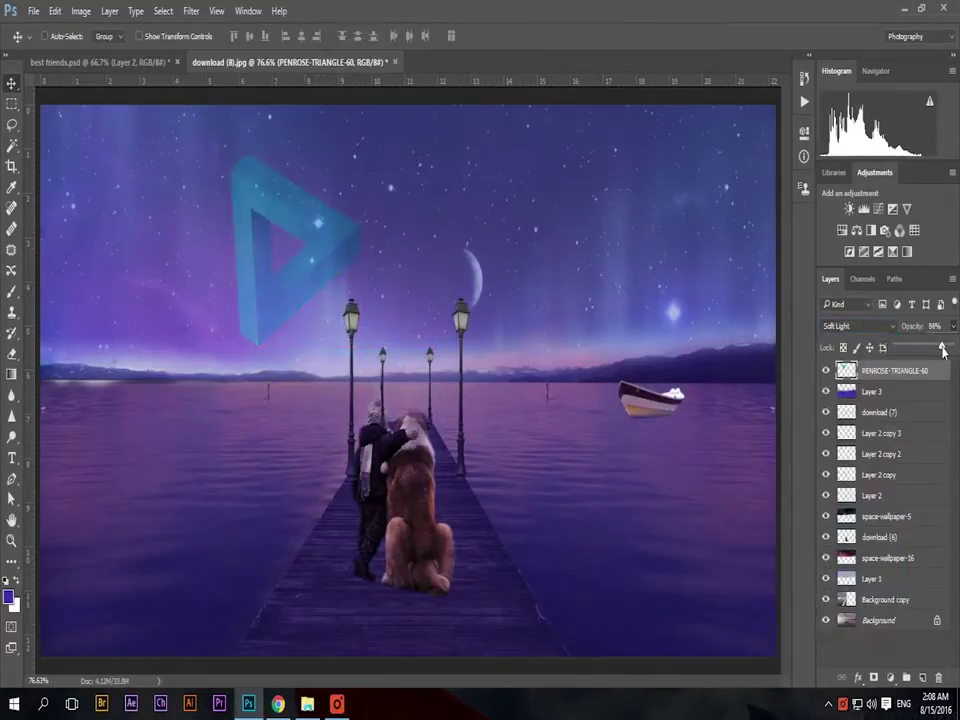
left_click(836, 542)
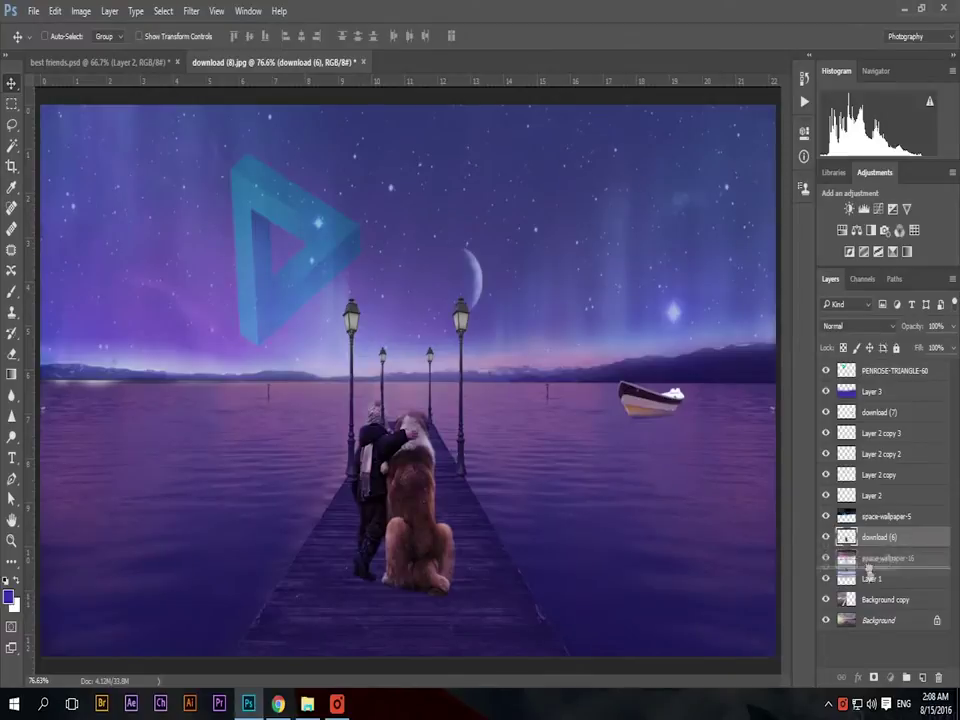
left_click_drag(868, 568, 879, 416)
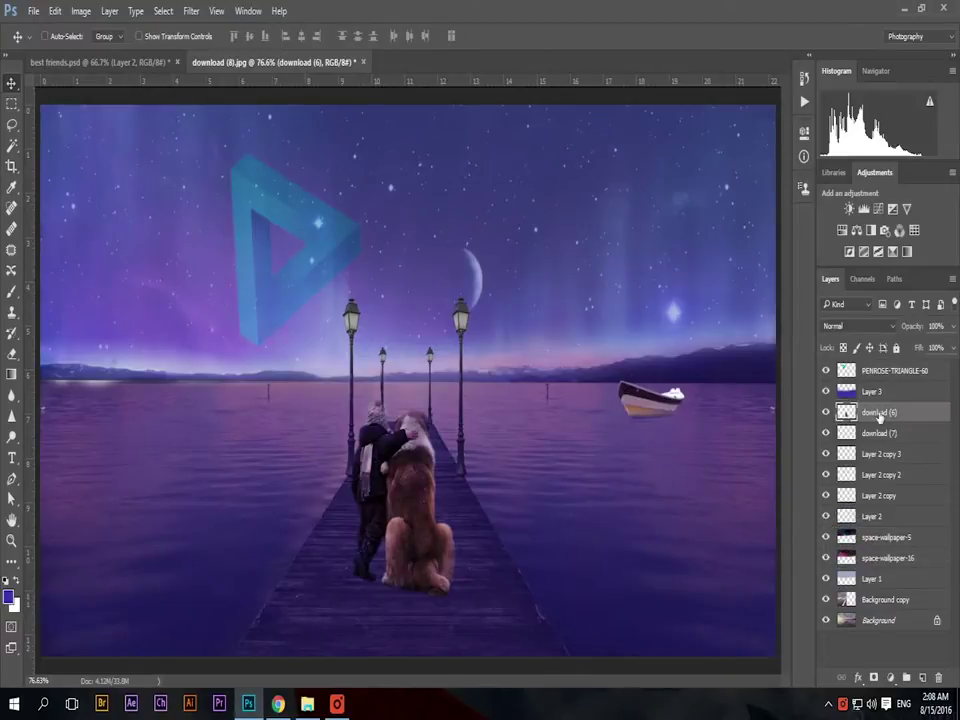
left_click(264, 252, "ctrl")
left_click_drag(264, 252, 282, 252)
Step: Enlarge the eraser to 600 and move the pasted neon cube up and right
key("e")
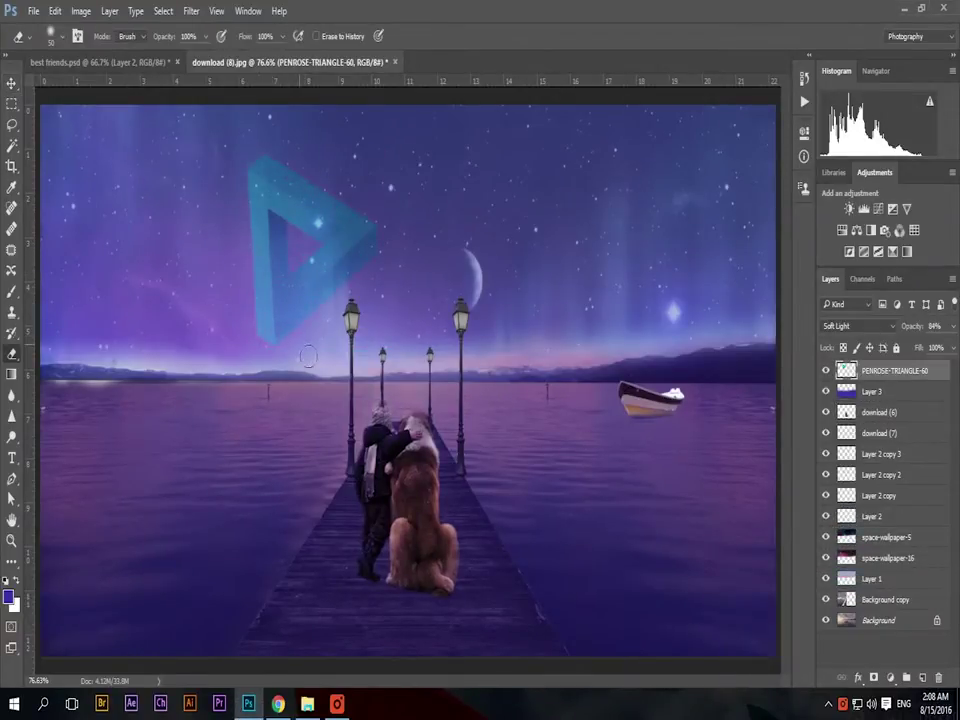
key("bracketright")
key("bracketright")
key("bracketright")
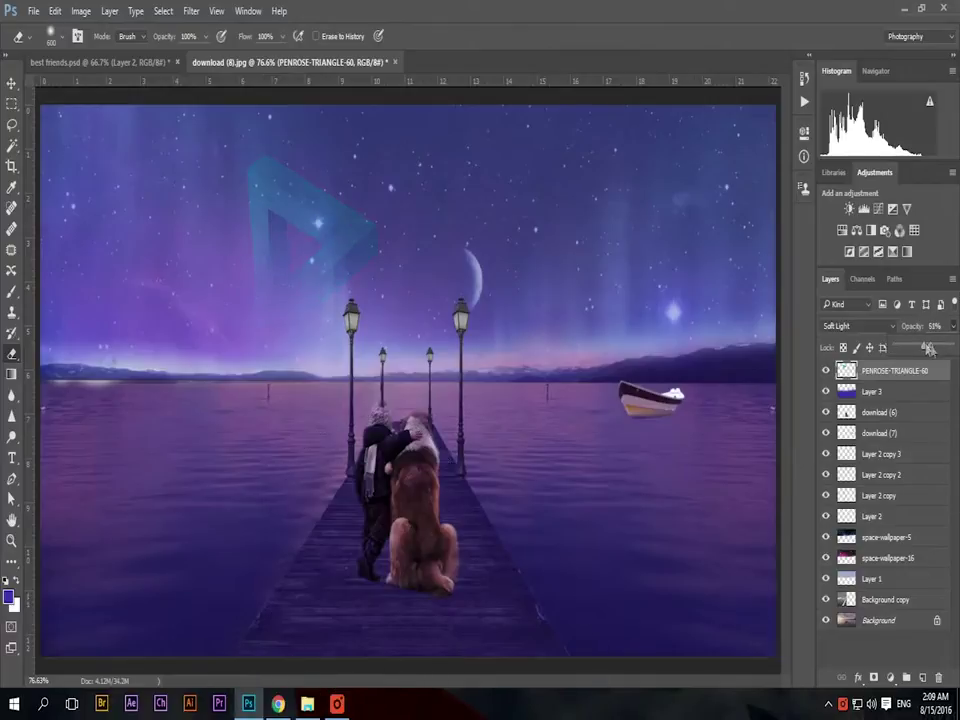
mouse_move(445, 367)
left_mouse_down()
mouse_move(622, 176)
mouse_move(633, 182)
left_mouse_up()
Step: Commit the neon cube's placement and blend it in Screen to drop its black background
key("Return")
left_click(855, 326)
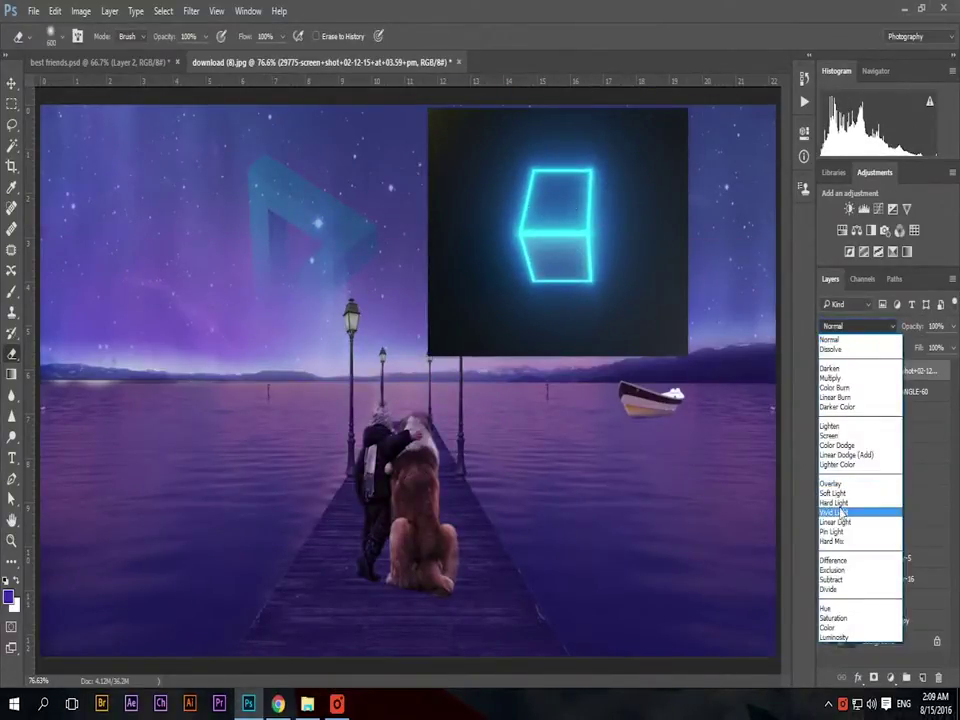
left_click(829, 436)
left_click(668, 528)
left_click(531, 283)
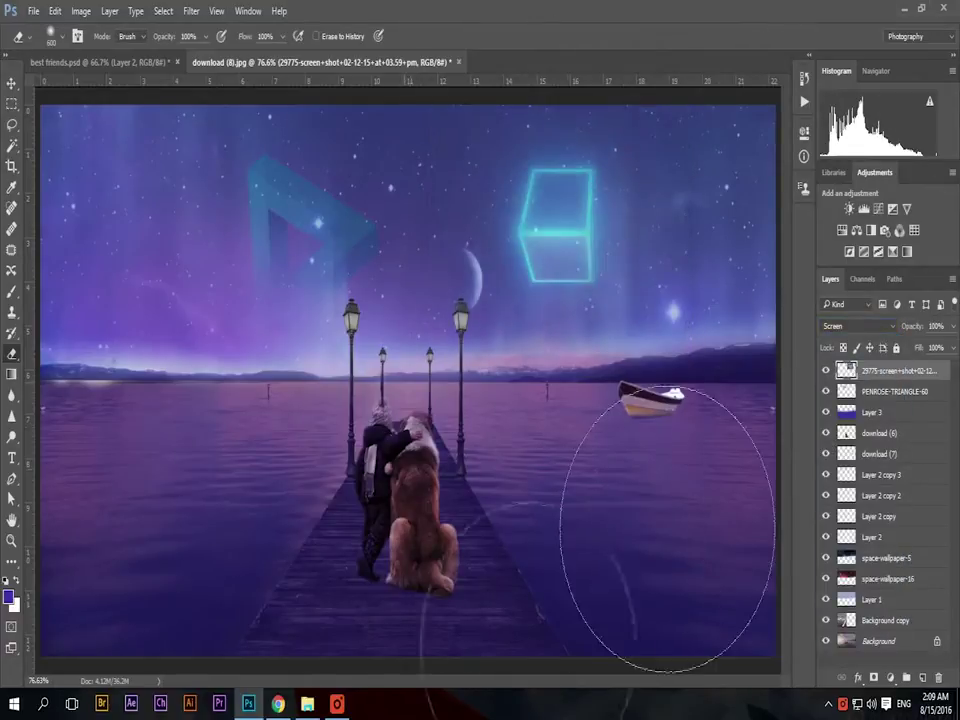
Step: Give PENROSE-TRIANGLE-60 an Outer Glow at 61% opacity
key("v")
right_click(895, 391)
left_click(780, 18)
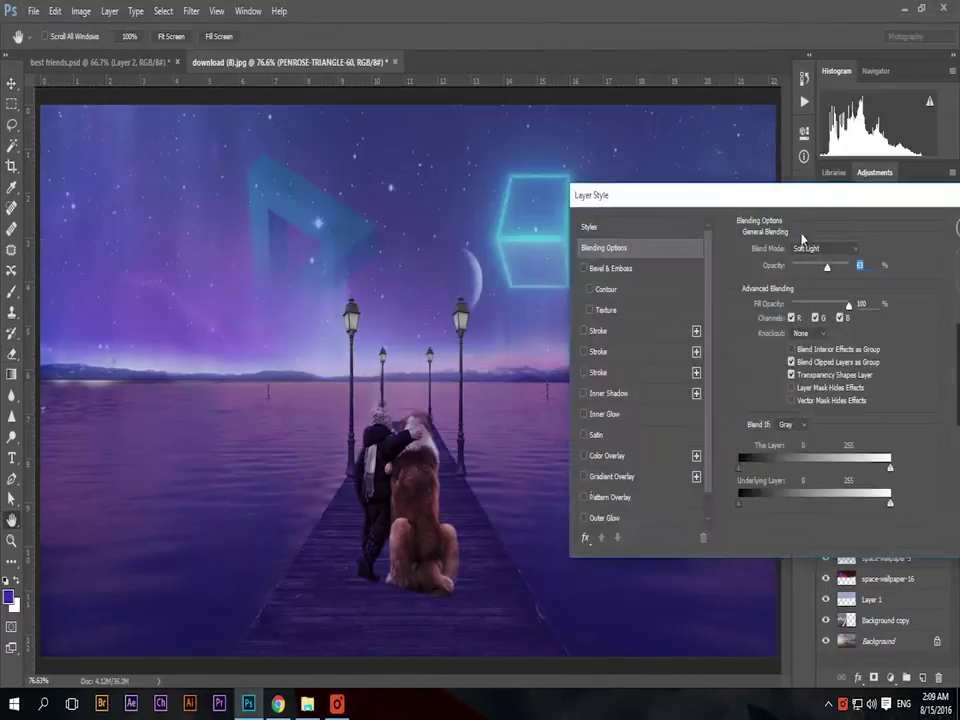
left_click(584, 494)
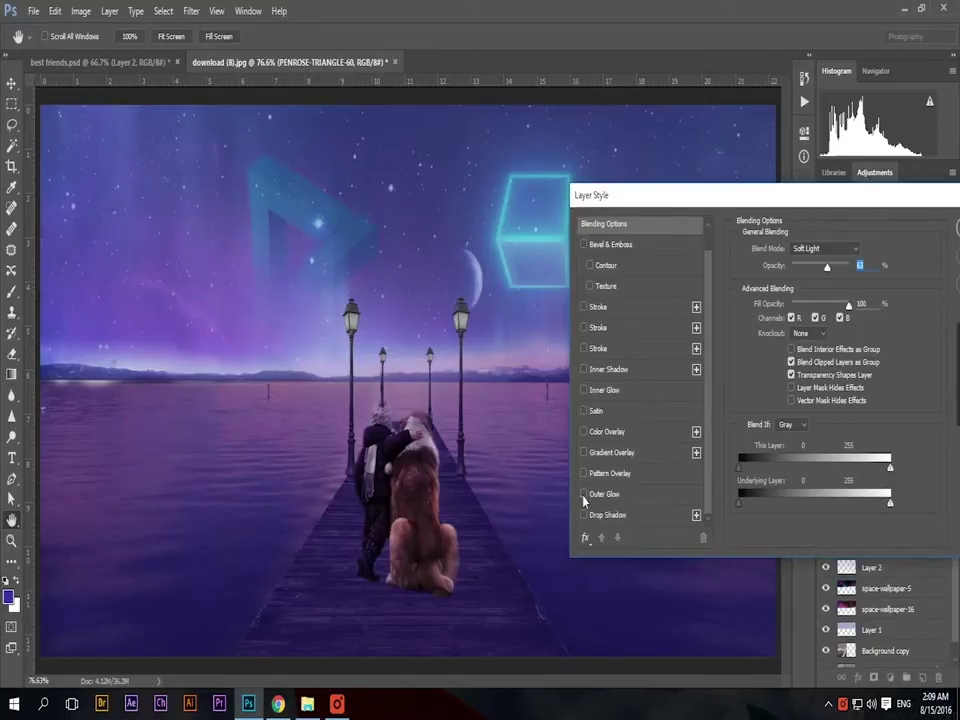
key("Return")
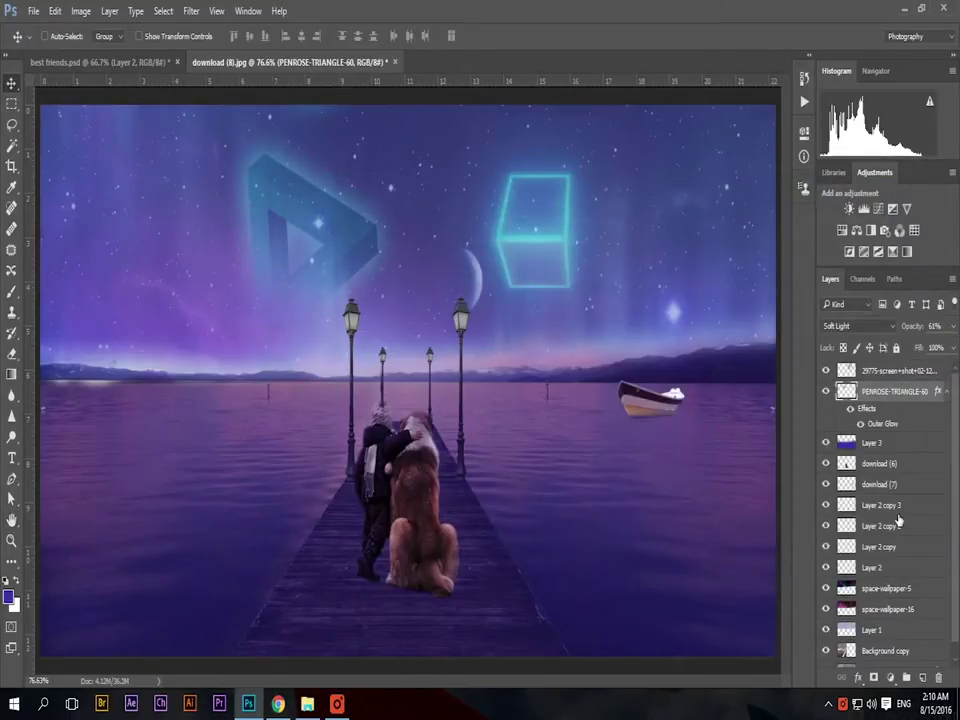
Step: Add a new layer, zoom in on the lampposts and pick bright yellow as the paint colour
key("ctrl+shift+alt+n")
key("z")
left_click(300, 250)
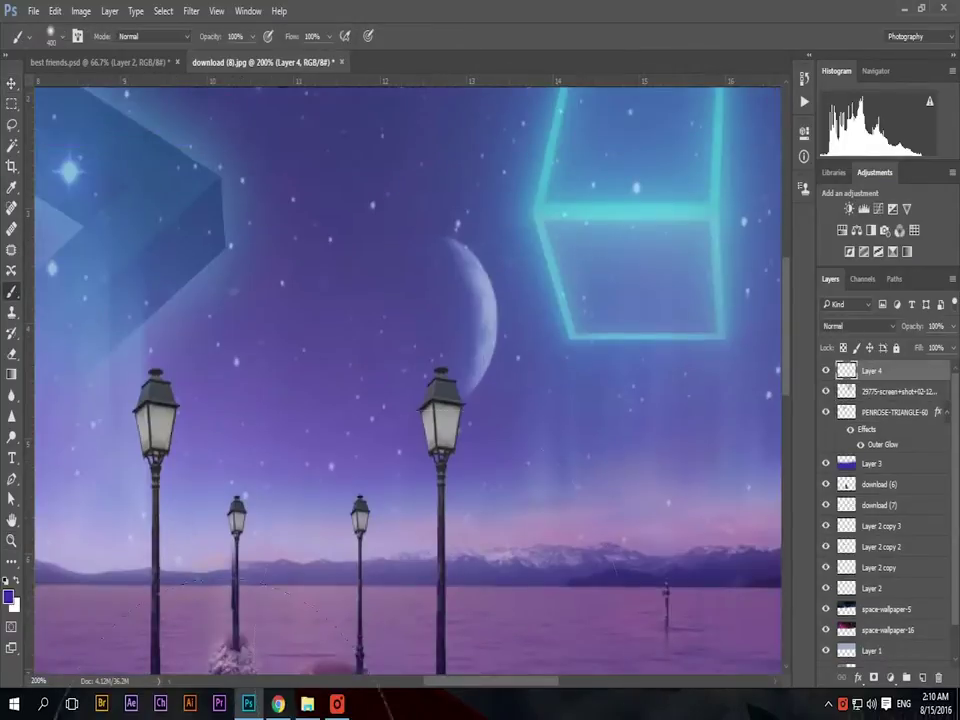
key("i")
left_click(9, 598)
left_click(449, 488)
left_click(432, 312)
Step: Brush yellow glow onto the right and left lamp heads
left_click(557, 301)
key("b")
left_click(441, 420)
left_click(156, 420)
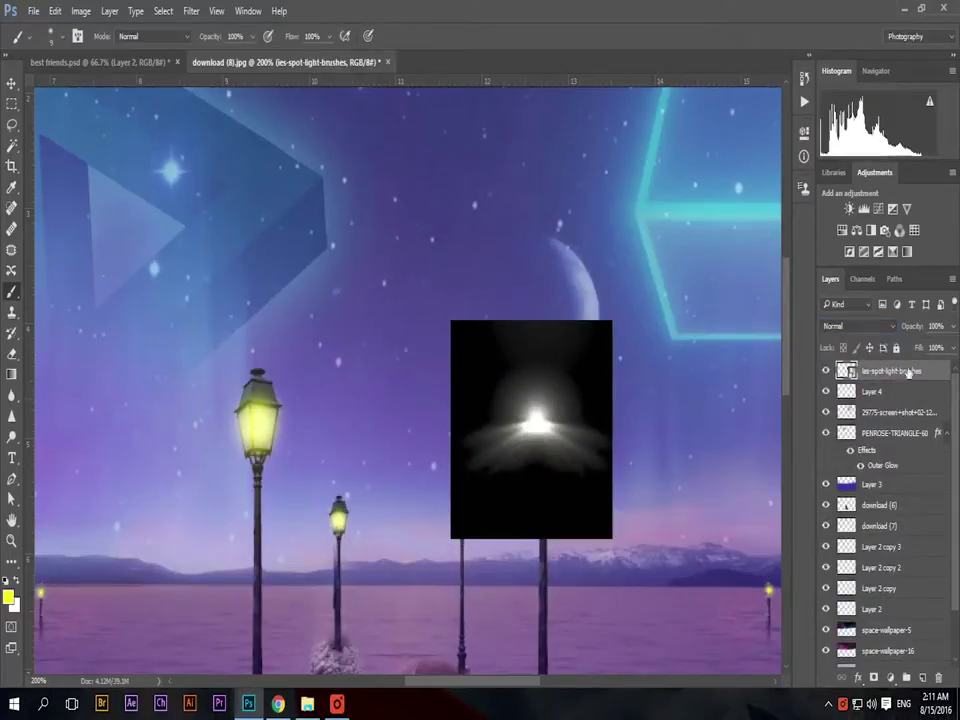
Step: Blend the spot-light layer in Screen and Alt-drag copies onto each lamppost
left_click(855, 326)
left_click(800, 422)
key("v")
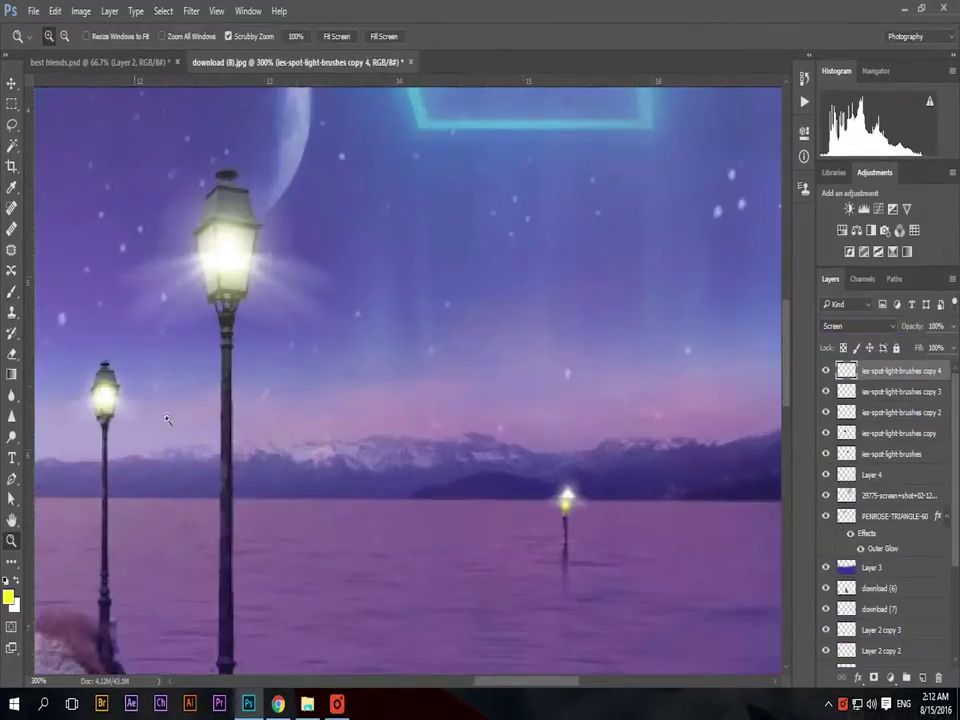
left_click_drag(566, 497, 565, 505)
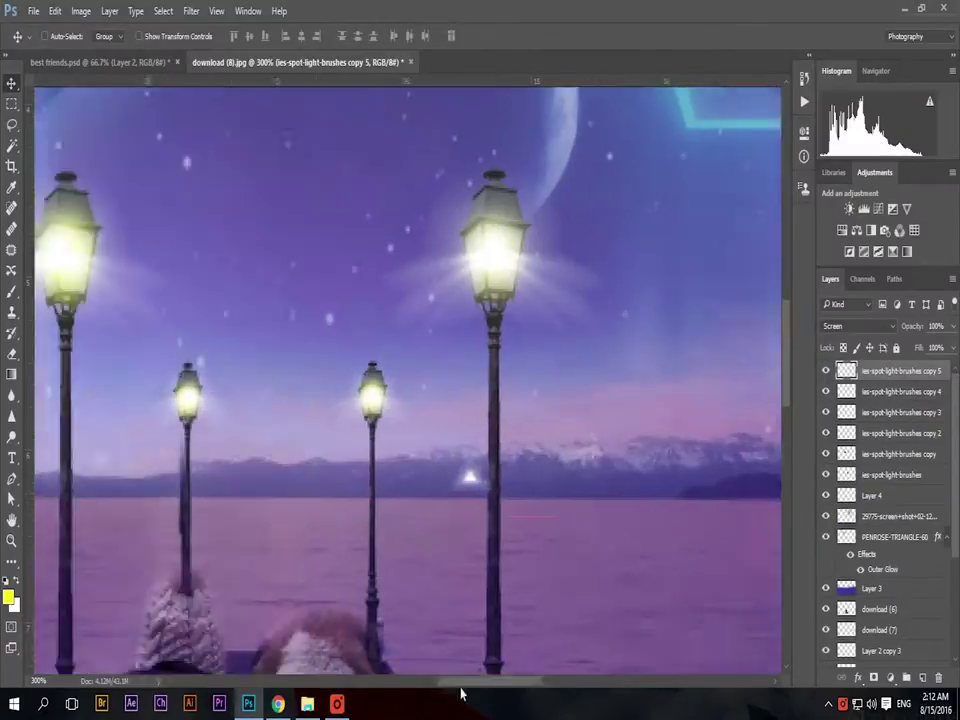
left_click_drag(527, 681, 417, 681)
Step: Fit the whole composition on screen
key("z")
right_click(302, 379)
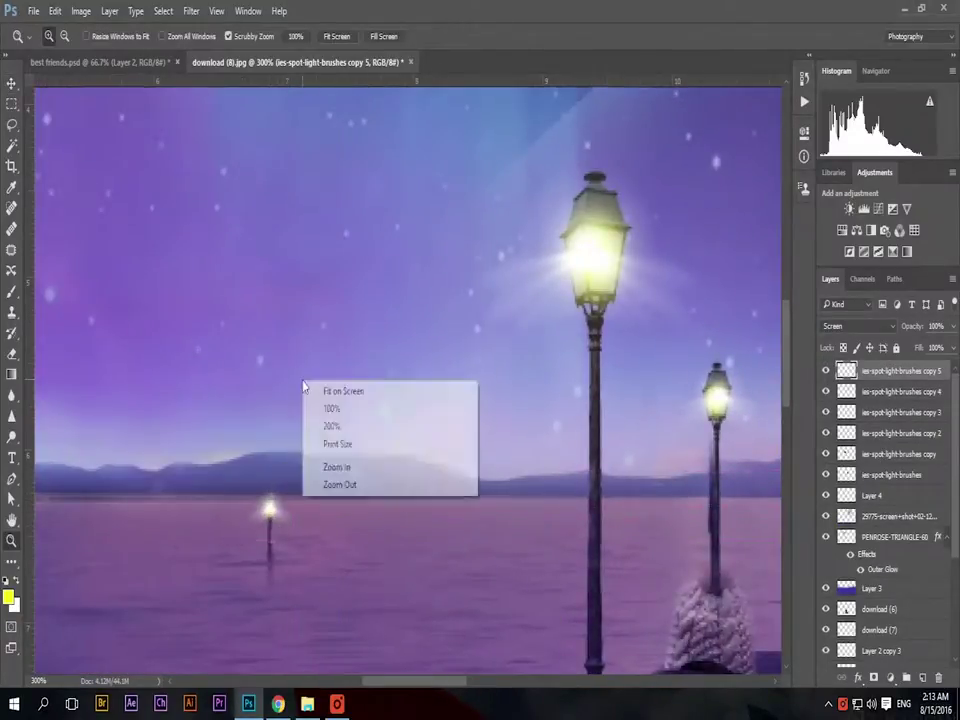
left_click(340, 390)
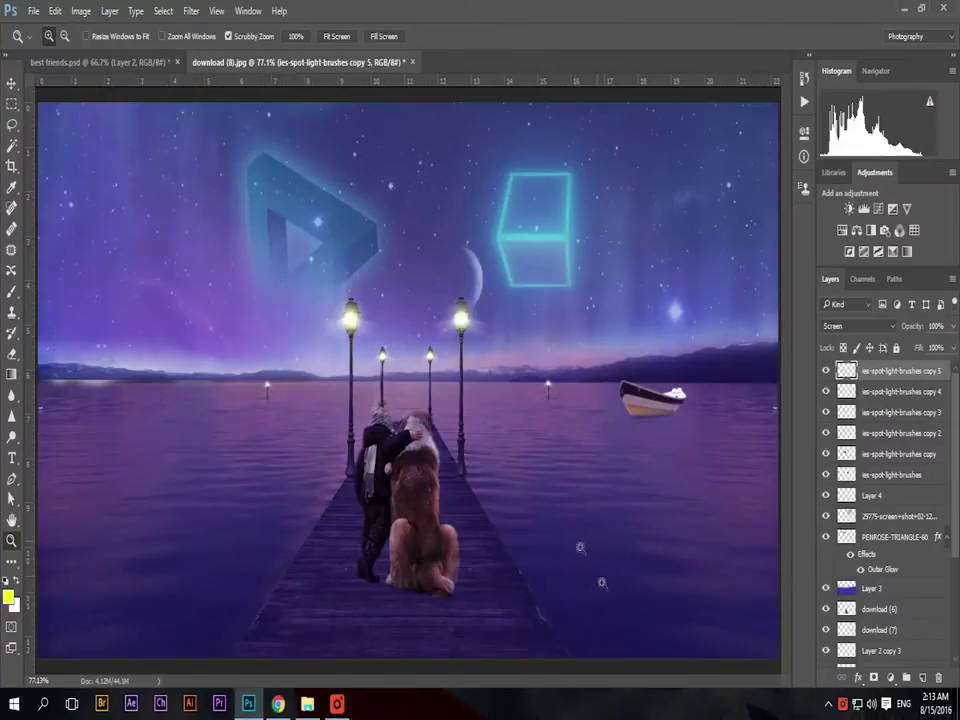
Step: Add a new layer below the dog and set up a black brush for the shadow
left_click(880, 630)
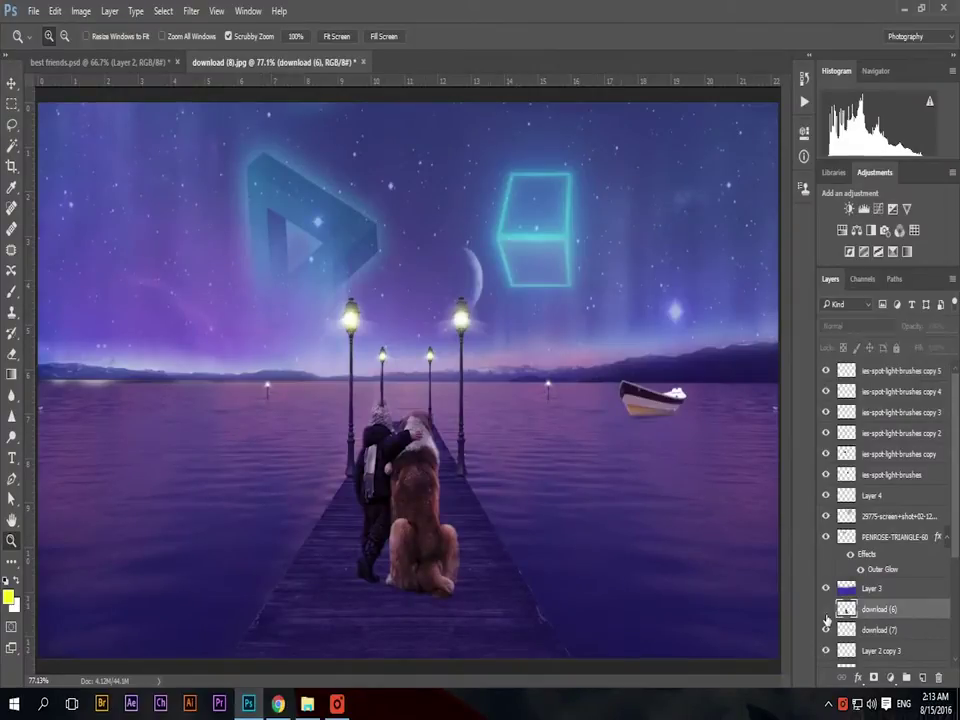
left_click(922, 677)
left_click(420, 590)
left_click(8, 597)
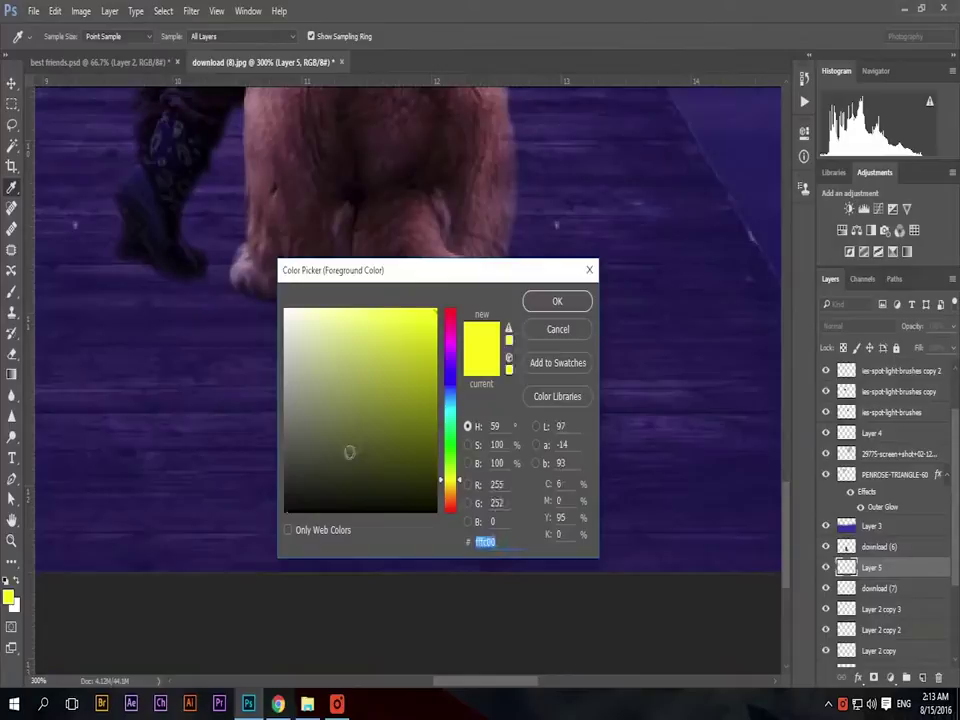
left_click(555, 330)
key("d")
key("b")
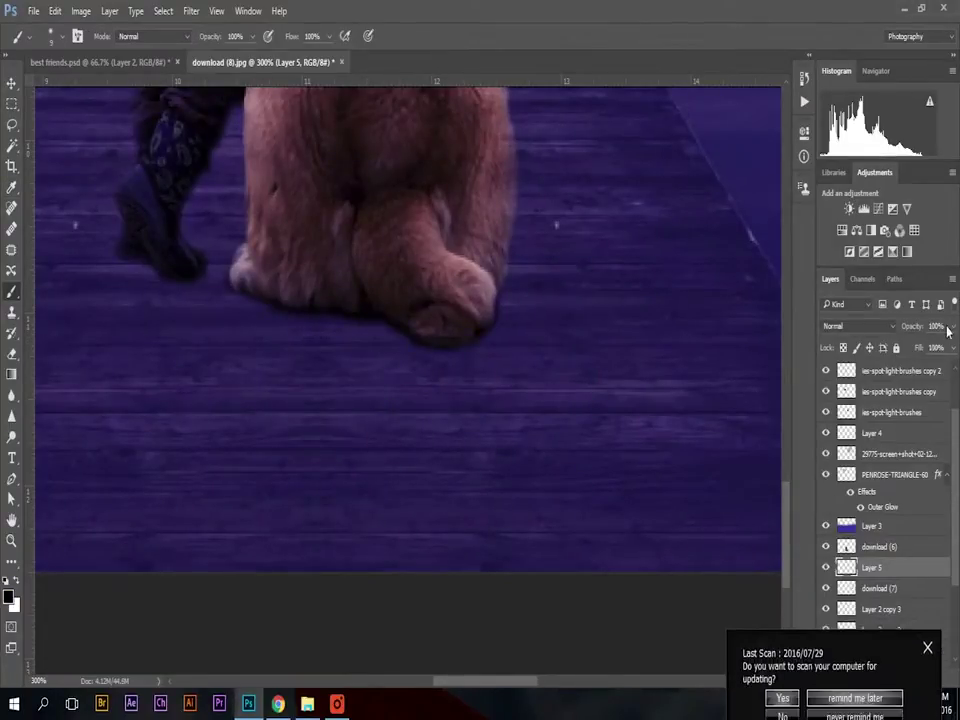
key("ctrl+shift+alt+n")
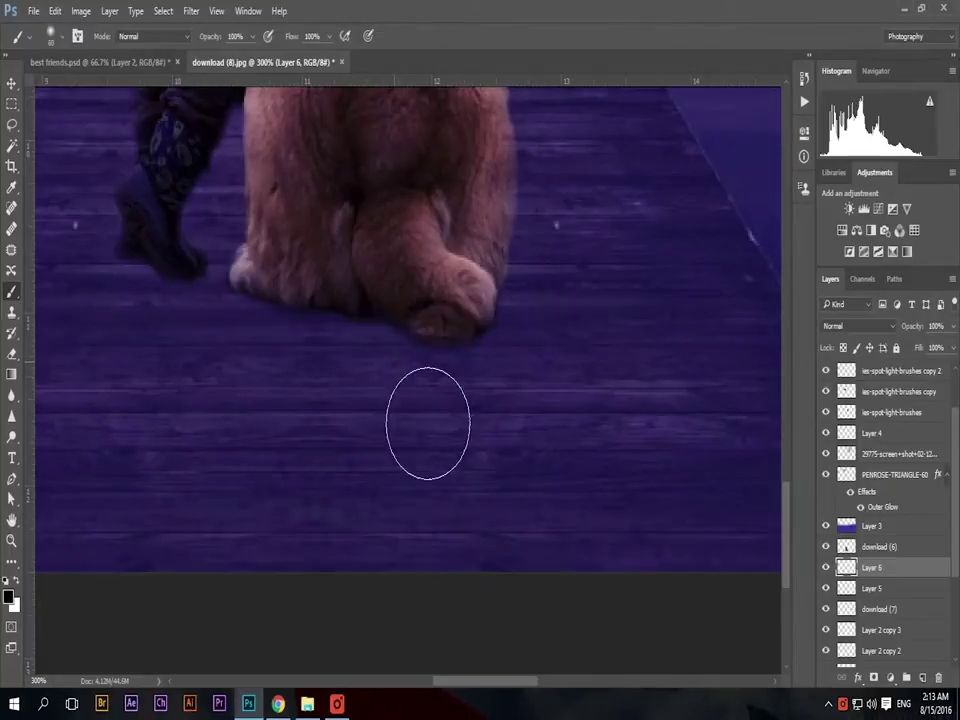
Step: Paint a dark shadow under the dog's paws, fading the dog layer to check it
left_click_drag(428, 423, 279, 422)
scroll(240, 418, "up", 1)
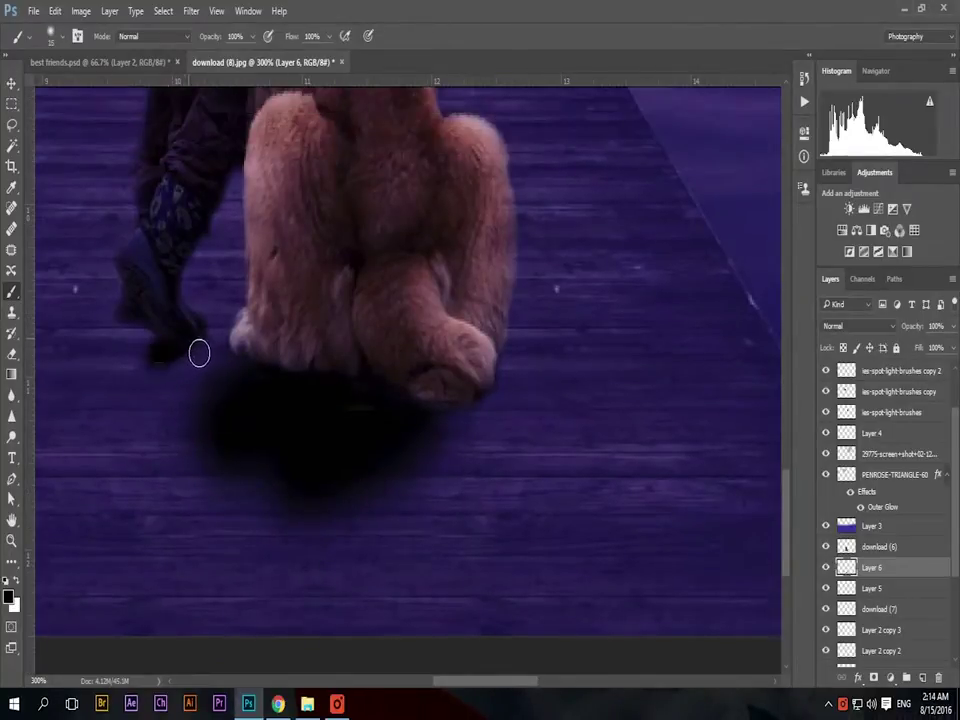
scroll(408, 237, "up", 2)
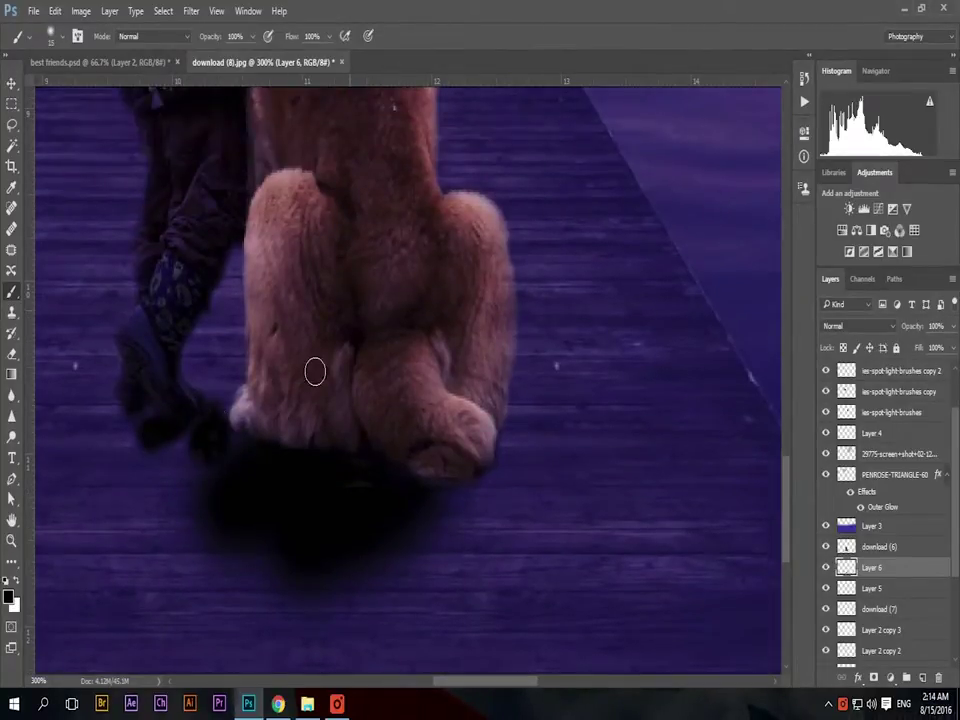
scroll(315, 372, "down", 2)
left_click(878, 546)
key("e")
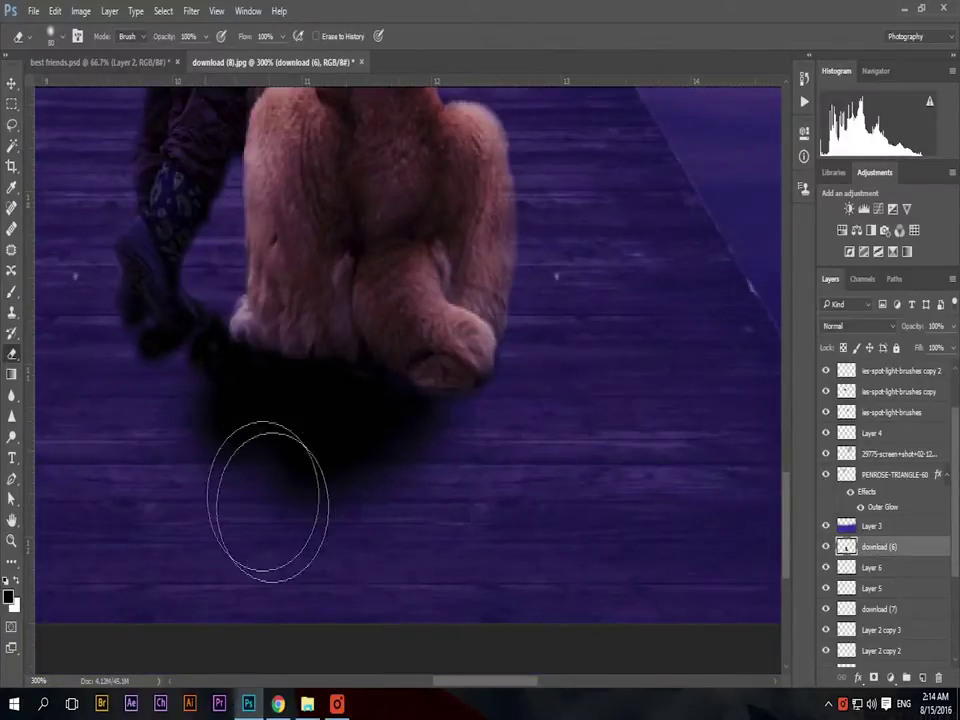
mouse_move(953, 326)
left_mouse_down()
mouse_move(921, 352)
mouse_move(952, 352)
mouse_move(926, 350)
left_mouse_up()
left_click(872, 567)
Step: Fit the whole image on screen and add a new layer for shading the figures
scroll(343, 557, "down", 3)
scroll(663, 642, "down", 2)
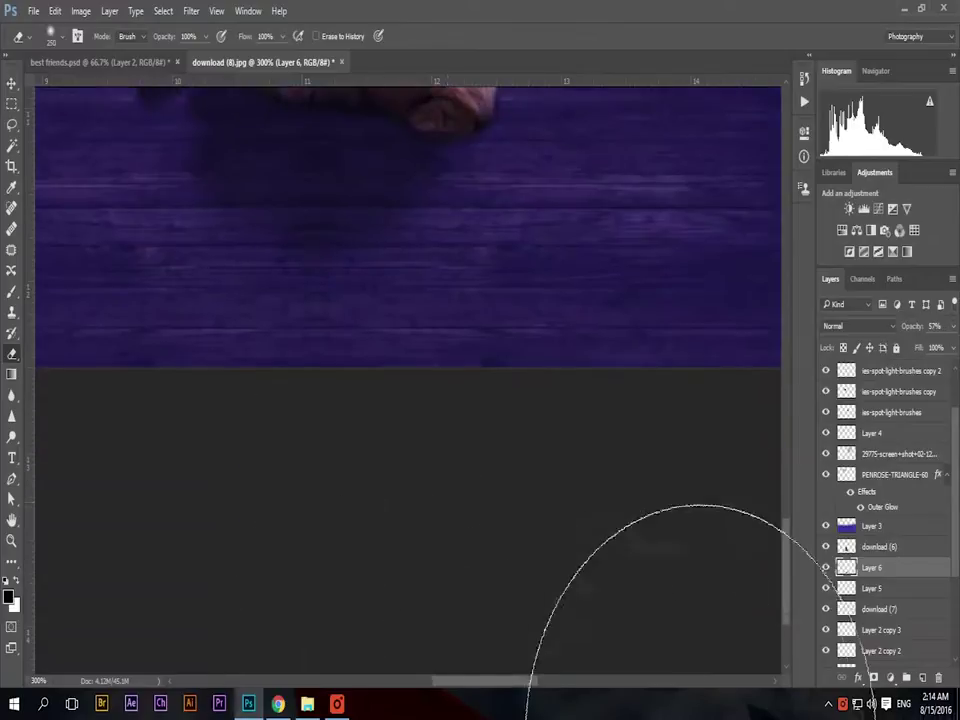
scroll(214, 620, "up", 3)
key("z")
key("ctrl+0")
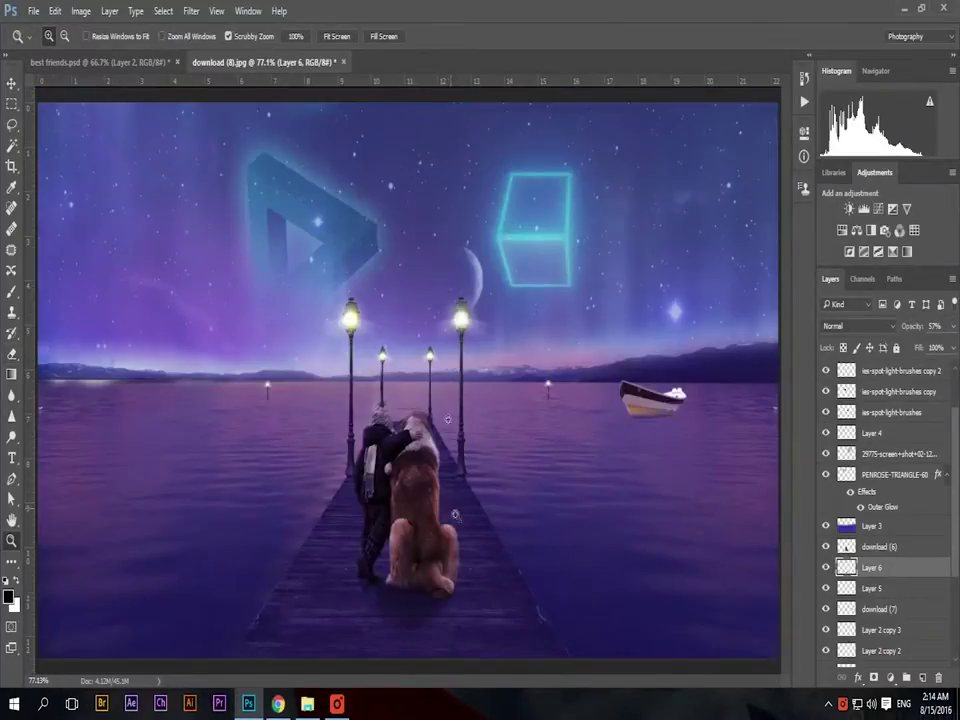
scroll(916, 551, "up", 3)
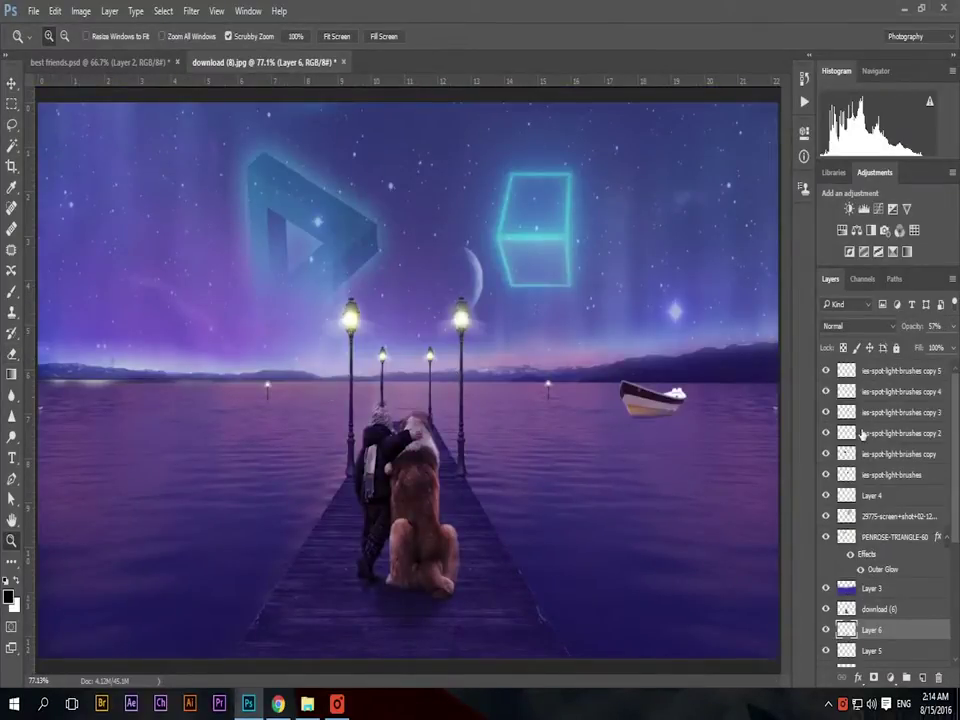
key("ctrl+shift+alt+n")
Step: Set the brush colour to black and start painting dark tone over the dog
scroll(420, 540, "up", 3)
key("i")
left_click(8, 597)
left_click(399, 403)
left_click_drag(447, 340, 450, 405)
key("Return")
key("b")
Step: Paint black shading over the rest of the child and dog on Layer 7
scroll(450, 400, "up", 3)
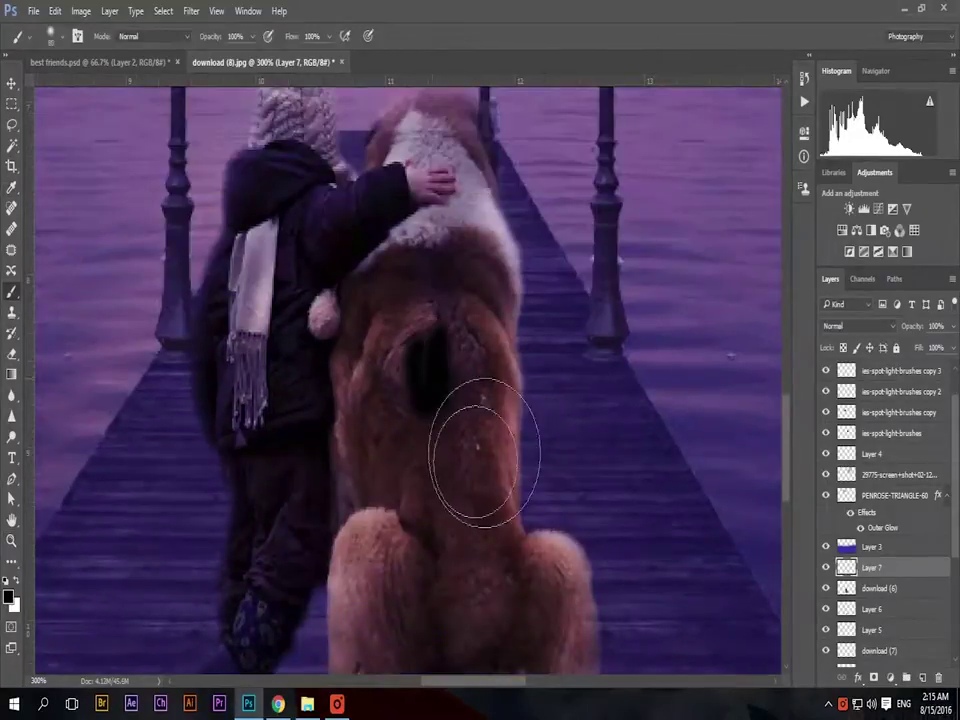
left_click_drag(485, 453, 510, 311)
scroll(500, 400, "down", 3)
mouse_move(500, 400)
left_mouse_down()
mouse_move(467, 514)
mouse_move(469, 615)
mouse_move(519, 635)
left_mouse_up()
scroll(519, 635, "up", 3)
mouse_move(240, 170)
left_mouse_down()
mouse_move(343, 407)
mouse_move(300, 520)
left_mouse_up()
scroll(343, 429, "down", 3)
left_click_drag(343, 429, 230, 500)
scroll(300, 400, "up", 3)
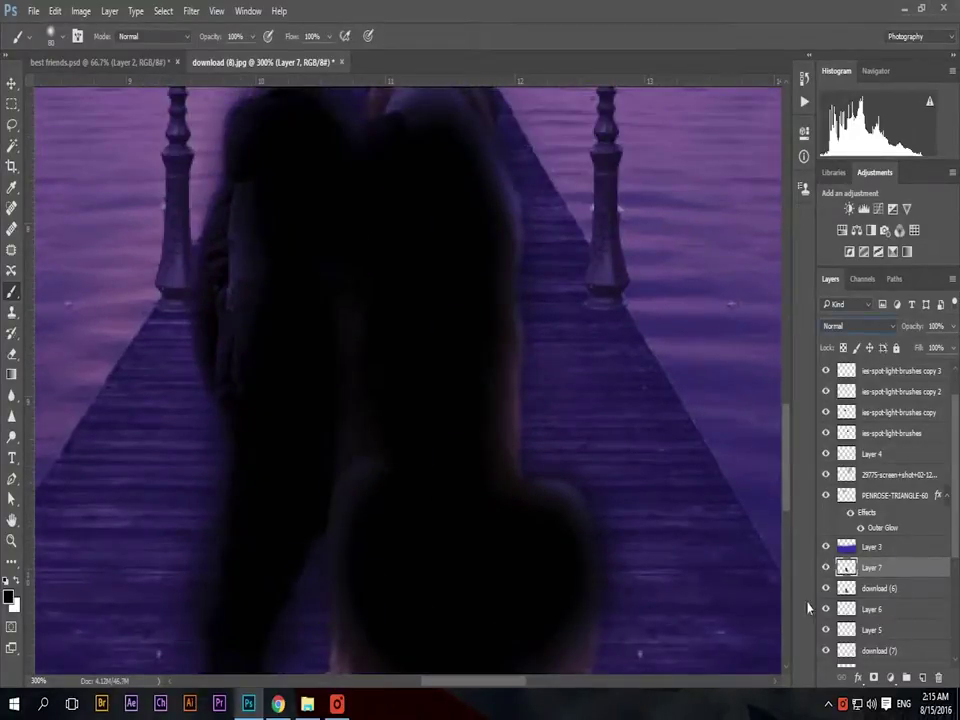
Step: Try Overlay and Screen, then settle on Soft Light for the black shading layer
left_click(857, 326)
left_click(830, 483)
left_click(857, 326)
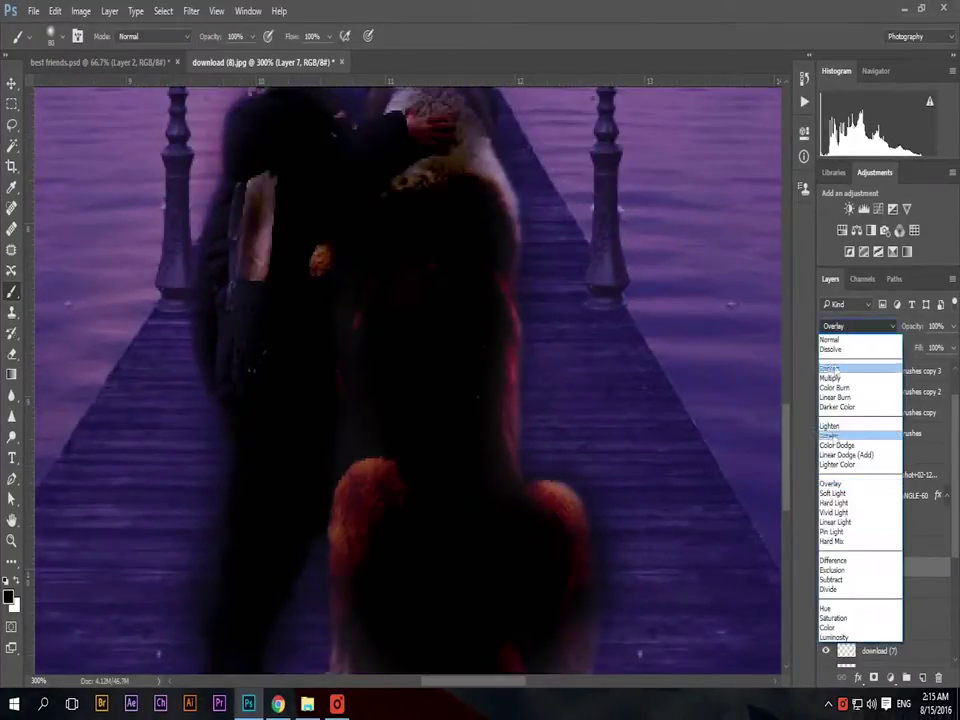
left_click(830, 436)
left_click(857, 326)
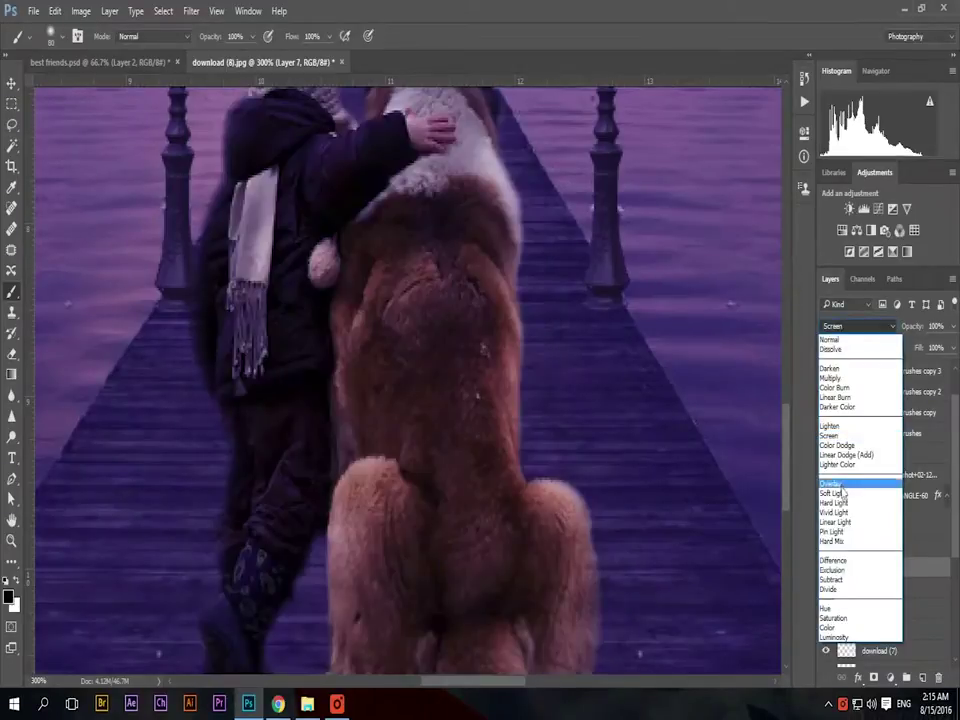
left_click(840, 493)
Step: On new Layer 8, paint purple light along the dog's edges and the child's head
left_click(922, 678)
scroll(675, 260, "up", 2)
scroll(675, 260, "up", 3)
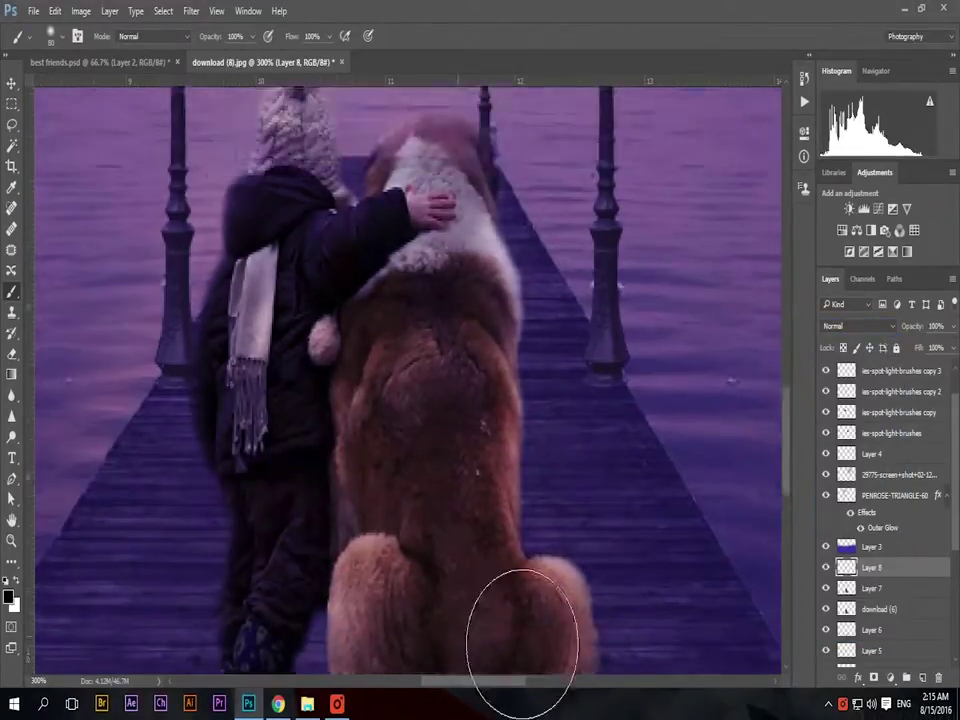
left_click(8, 597)
left_click(555, 300)
scroll(478, 365, "down", 5)
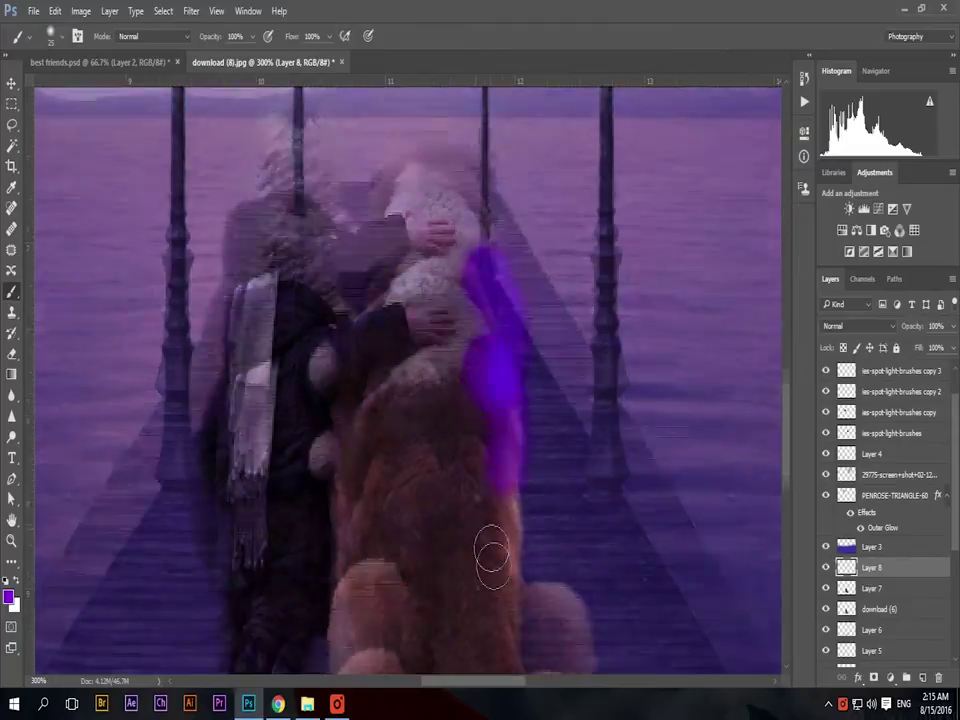
left_click_drag(490, 110, 510, 420)
left_click_drag(565, 440, 580, 570)
left_click_drag(375, 400, 355, 600)
scroll(367, 564, "up", 3)
mouse_move(300, 165)
left_mouse_down()
mouse_move(332, 253)
mouse_move(300, 200)
left_mouse_up()
Step: Erase stray purple paint and blend Layer 8 as Soft Light at 49% opacity
key("e")
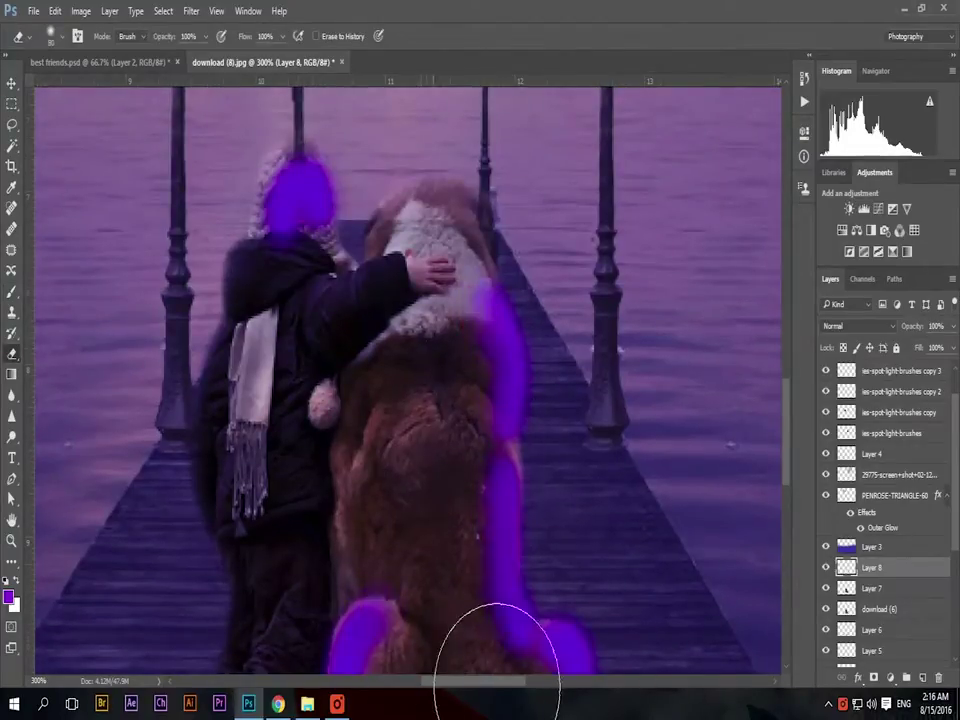
scroll(546, 632, "down", 3)
left_click_drag(546, 632, 471, 626)
scroll(471, 626, "up", 4)
scroll(357, 450, "down", 5)
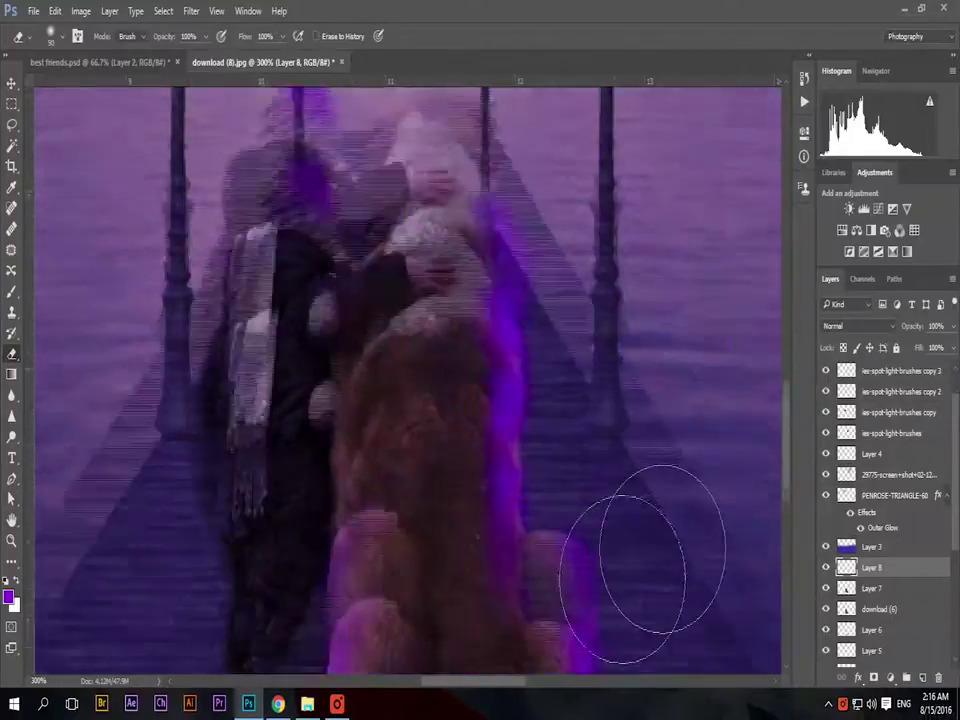
left_click_drag(910, 326, 880, 326)
left_click(855, 326)
left_click(845, 502)
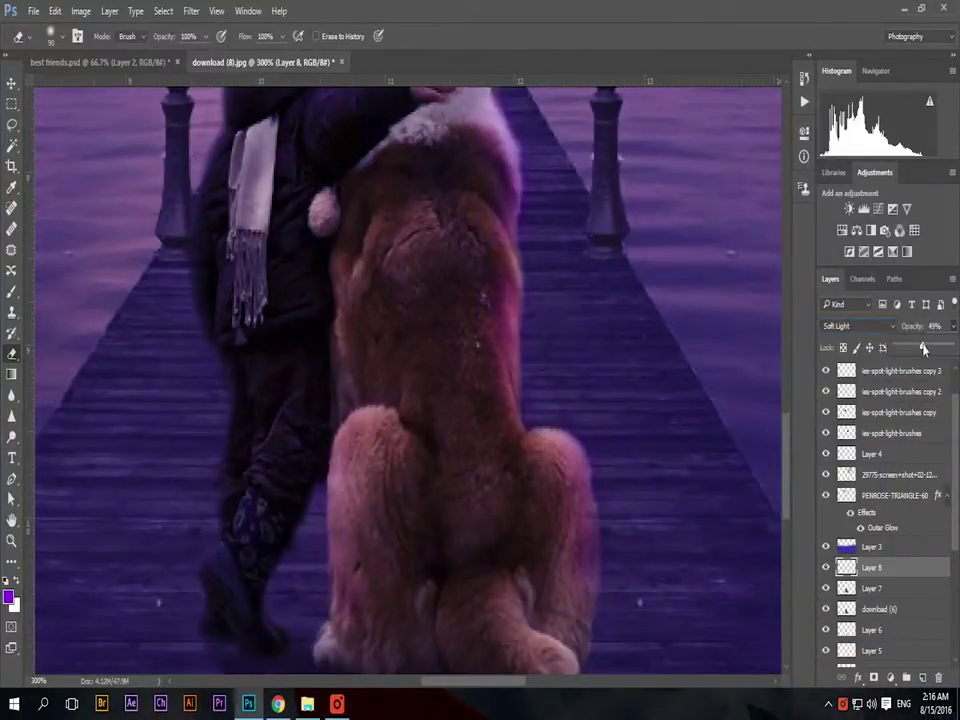
key("z")
key("ctrl+0")
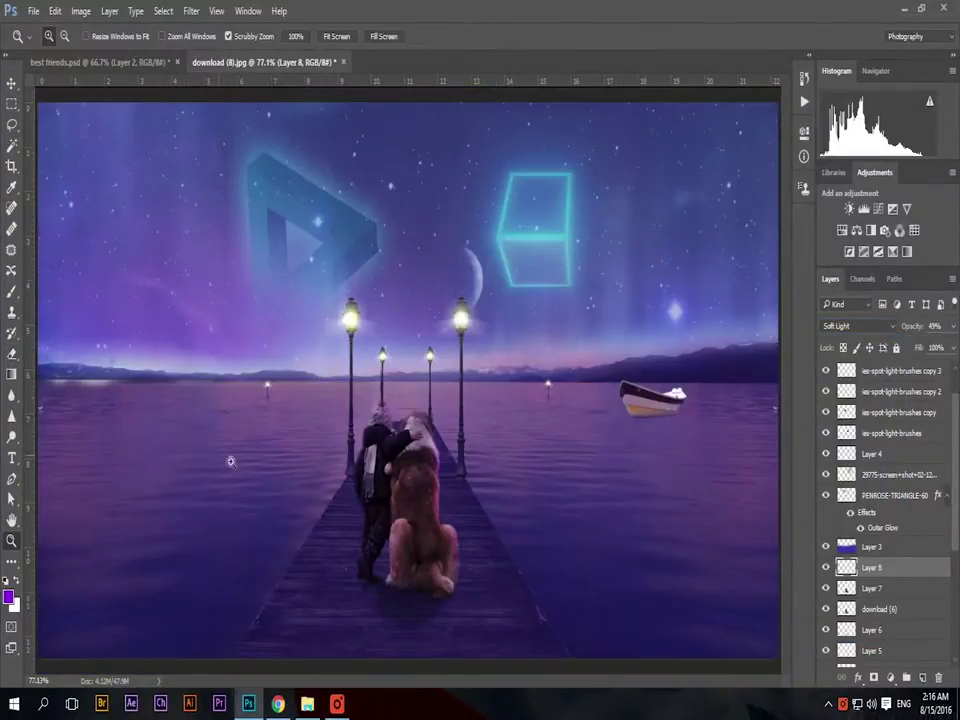
Step: Add Exposure 1 and Brightness/Contrast 1 layers on top, with Contrast at 100
left_click_drag(900, 370, 922, 677)
left_click(891, 211)
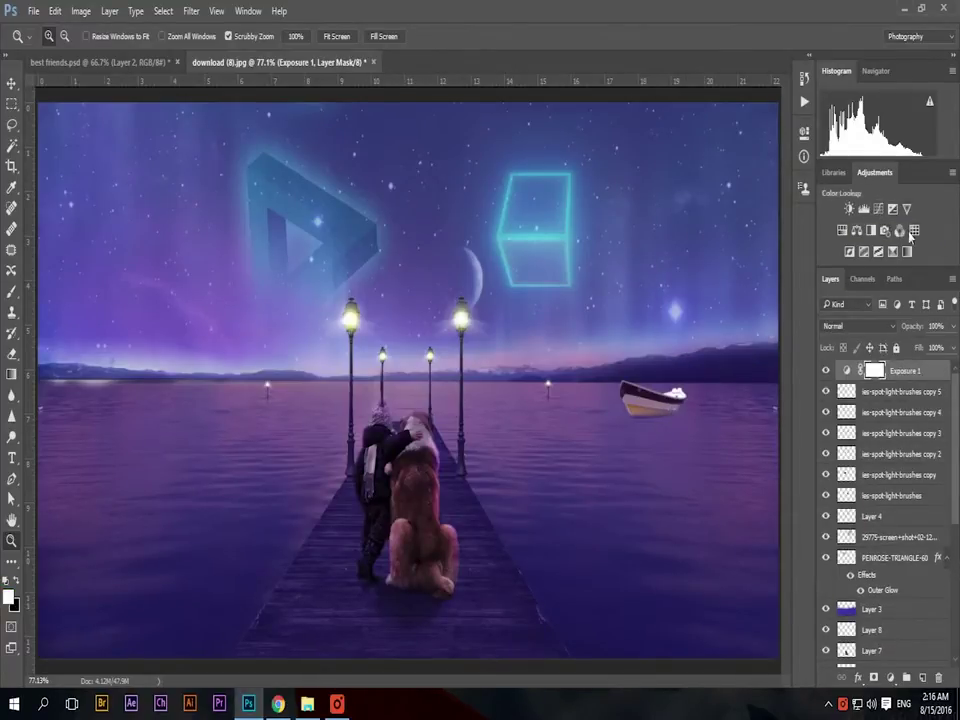
left_click(849, 208)
left_click_drag(720, 245, 800, 250)
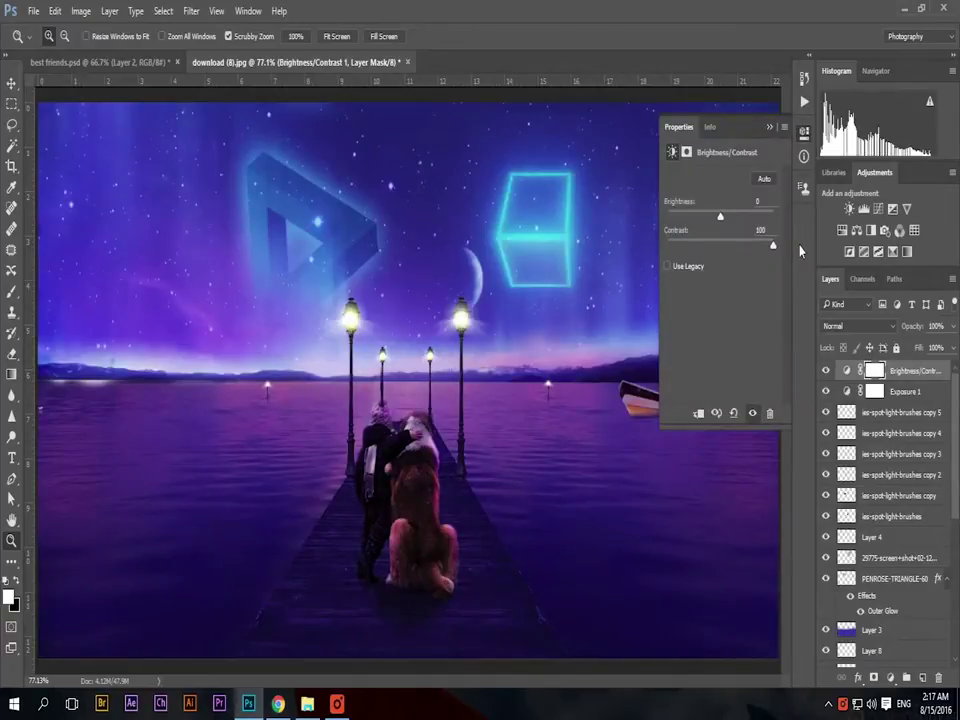
left_click(769, 129)
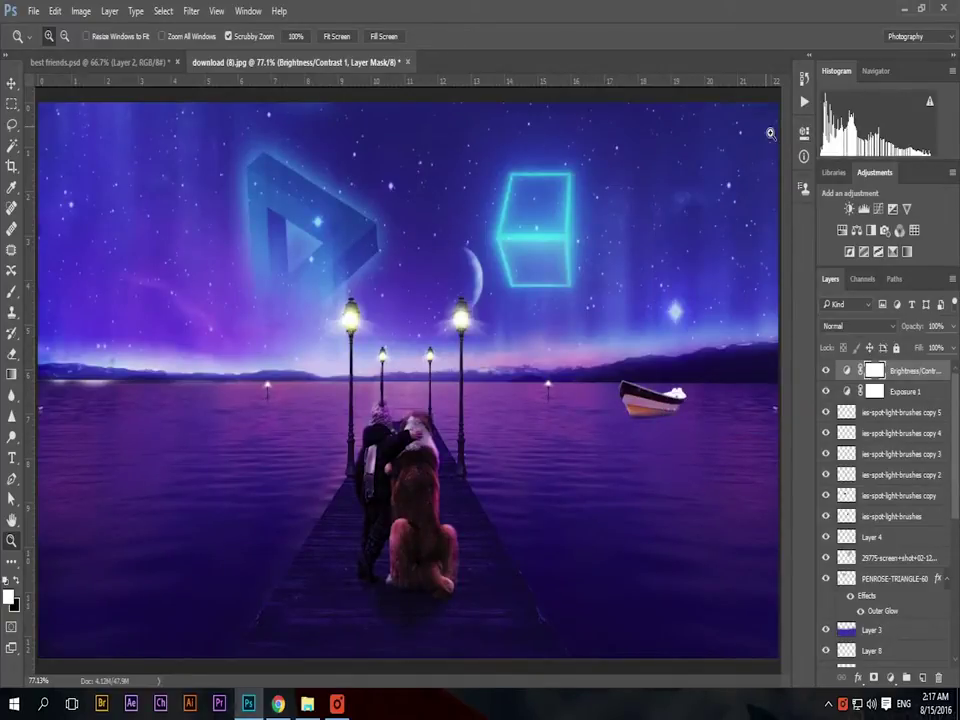